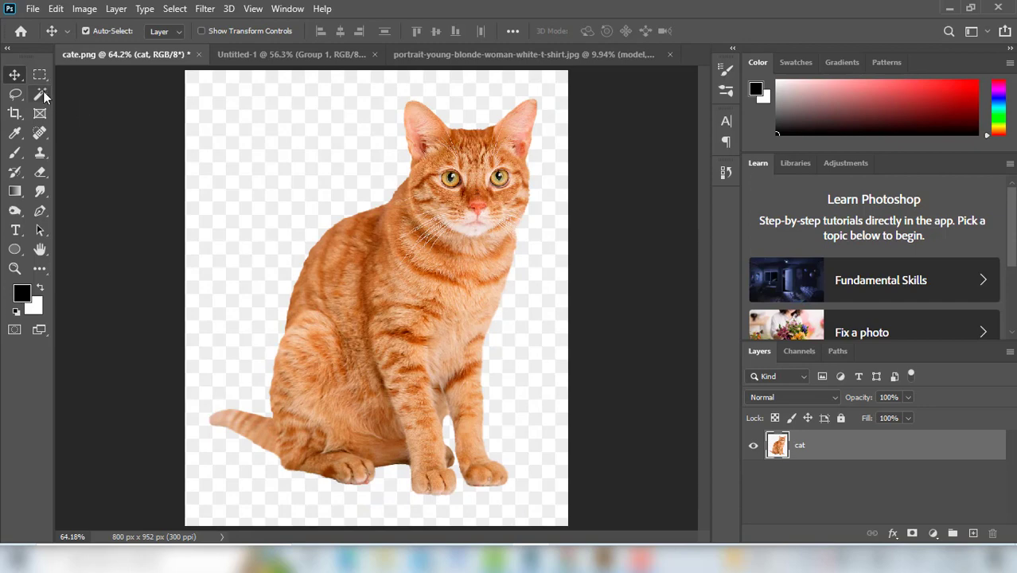
Select the fake checkered background around the cat with the Magic Wand and feather the selection by 0.5 pixels
click(43, 94)
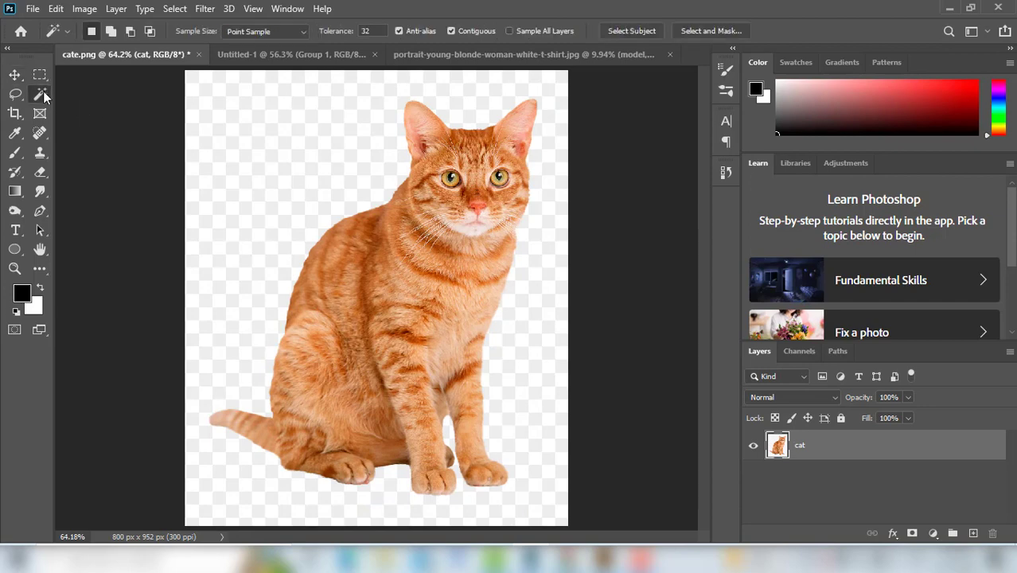
click(244, 171)
right_click(244, 169)
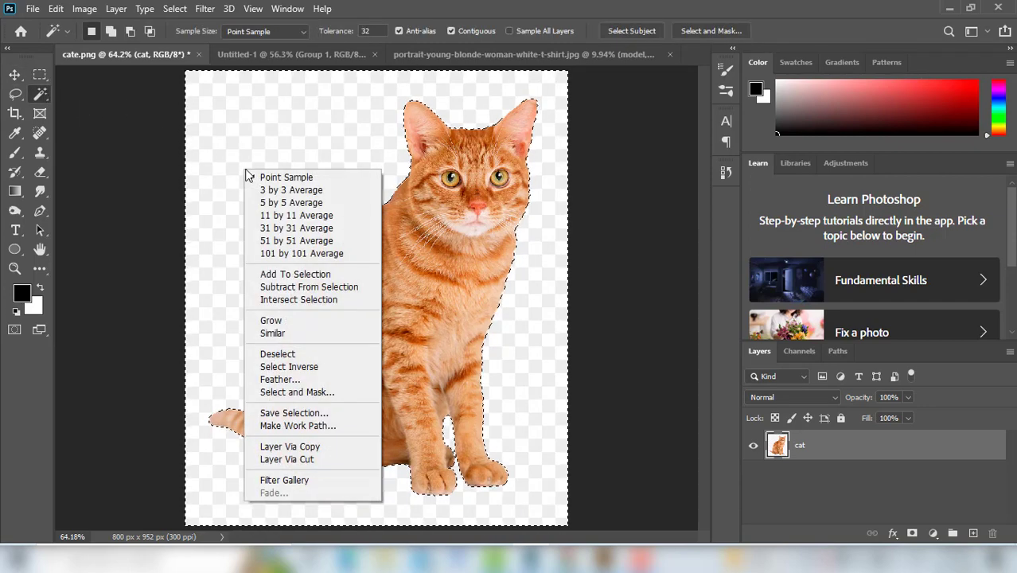
click(275, 379)
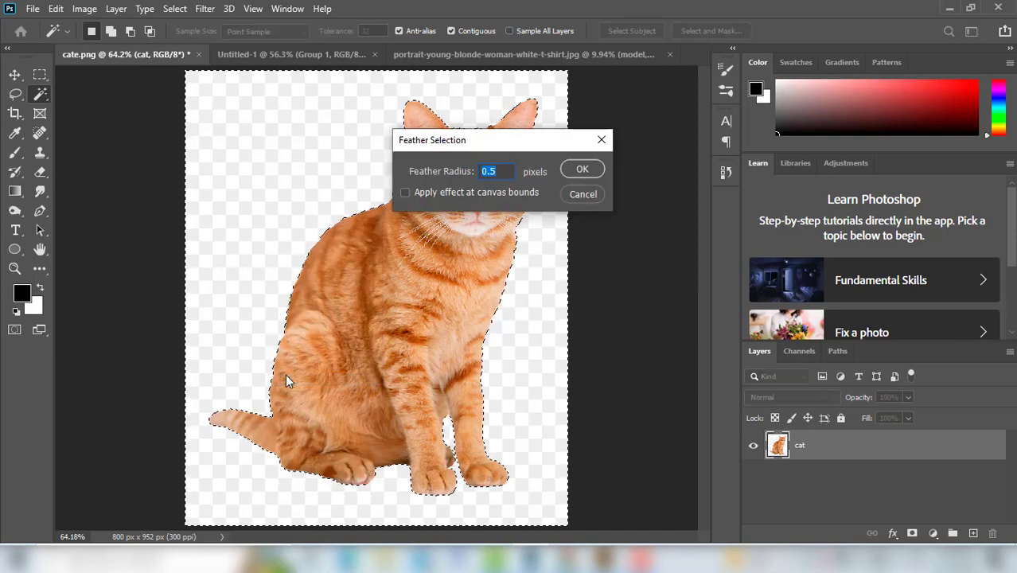
click(578, 171)
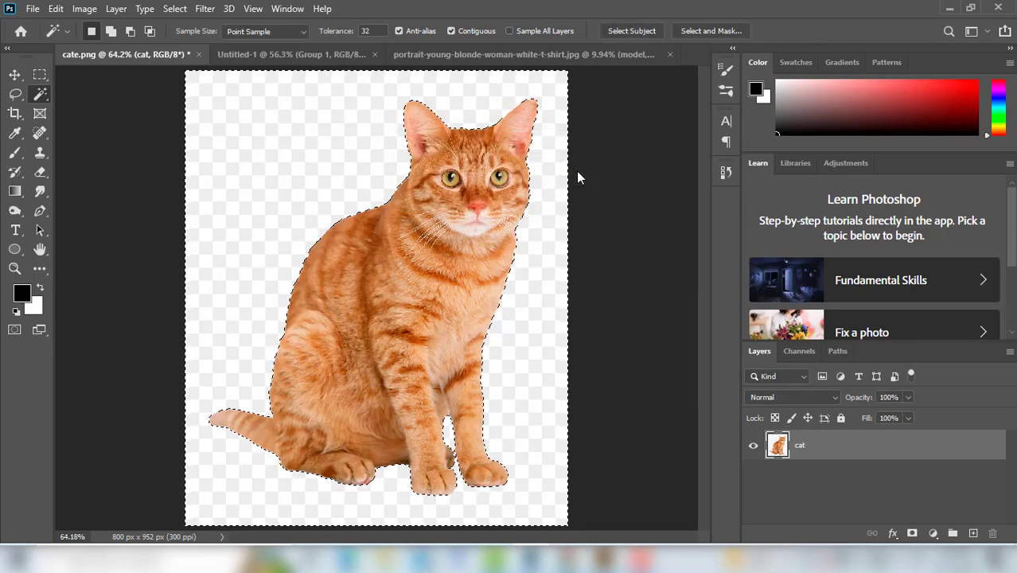
Delete the selected background from the cat layer, clear the selection and return to the Move tool
key(Delete)
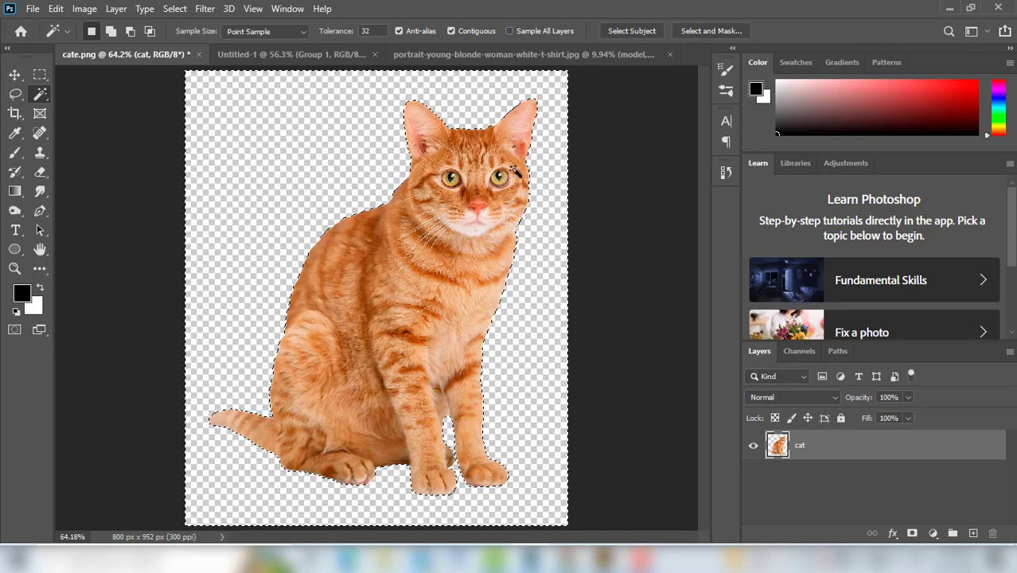
click(175, 9)
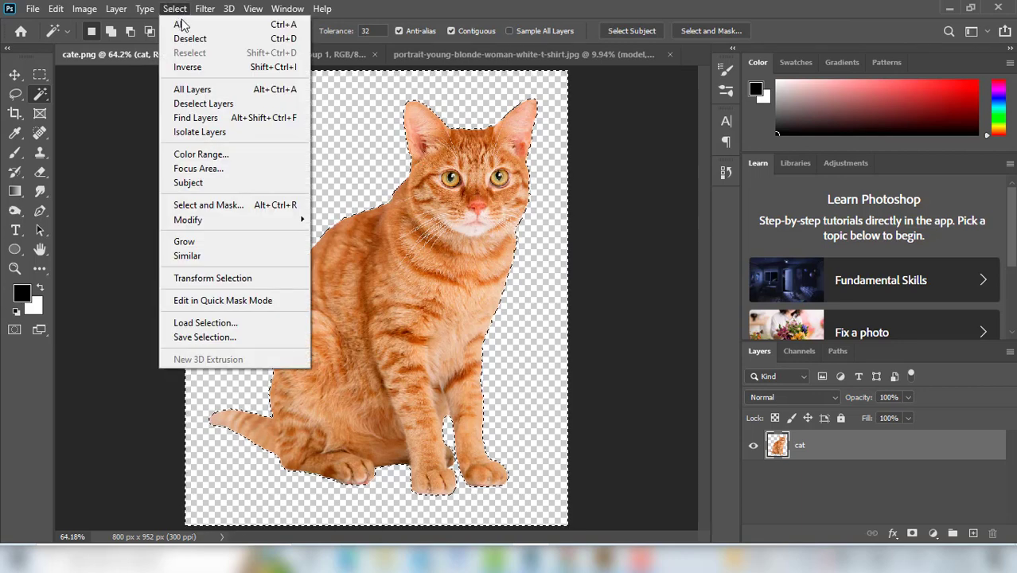
click(187, 38)
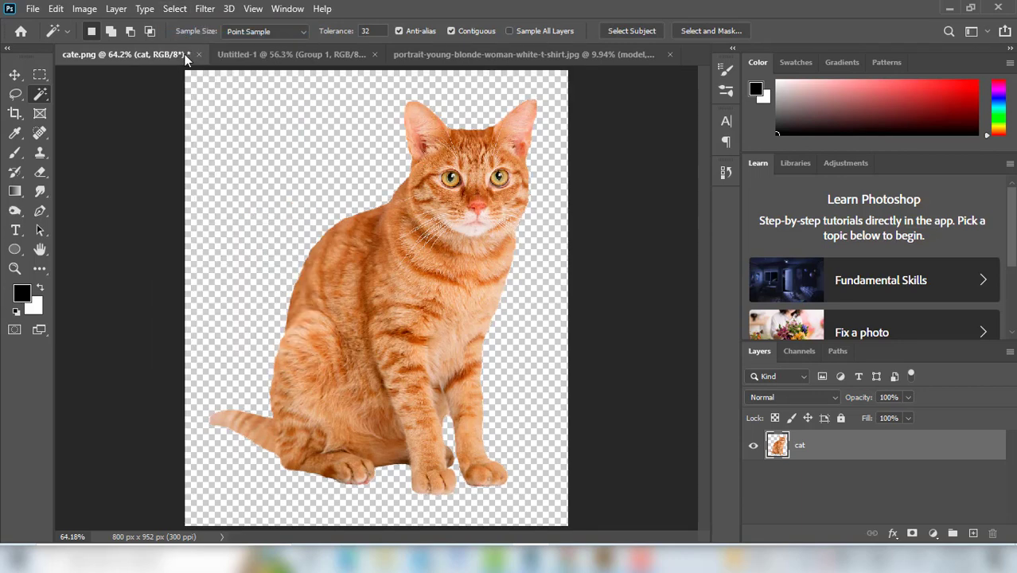
click(15, 75)
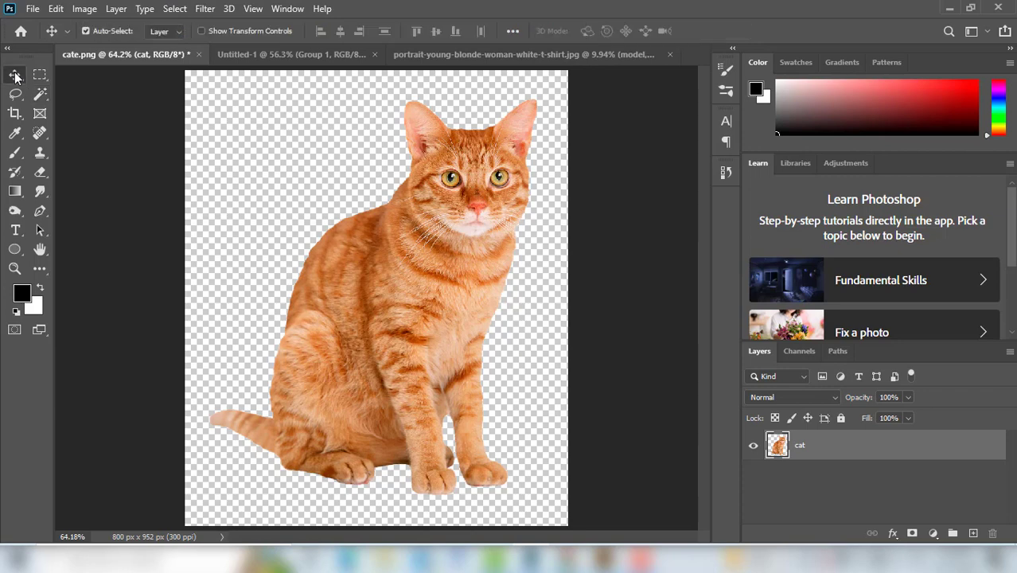
Open the Filter Gallery for the cat layer with the Sketch filter Stamp, previewing the whole cat
click(208, 8)
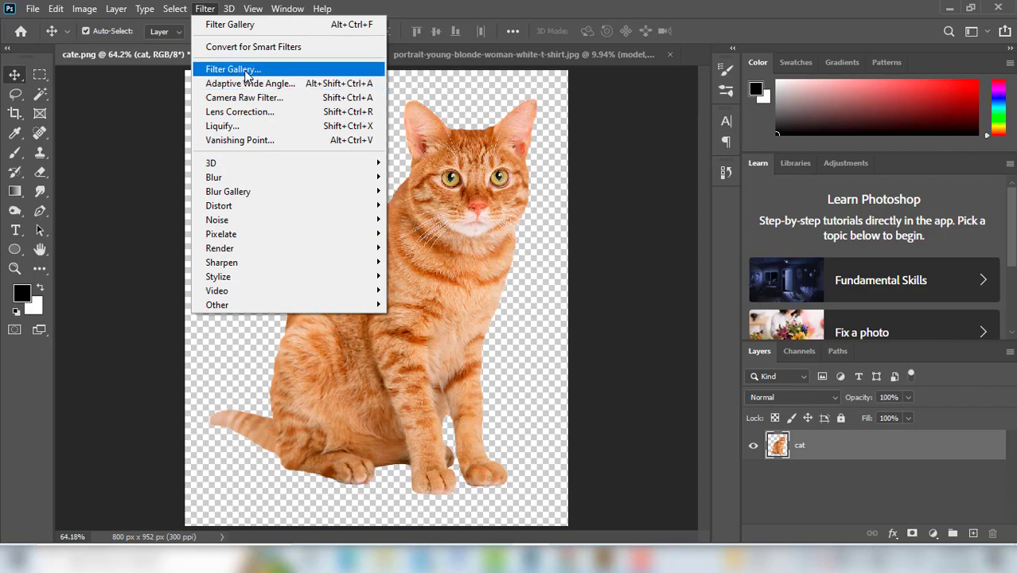
click(309, 72)
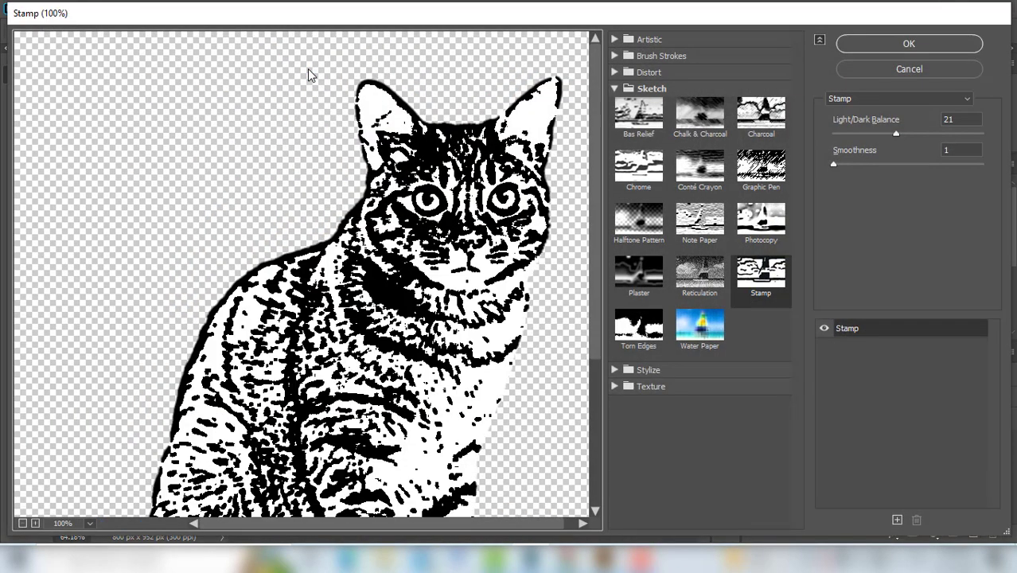
click(23, 524)
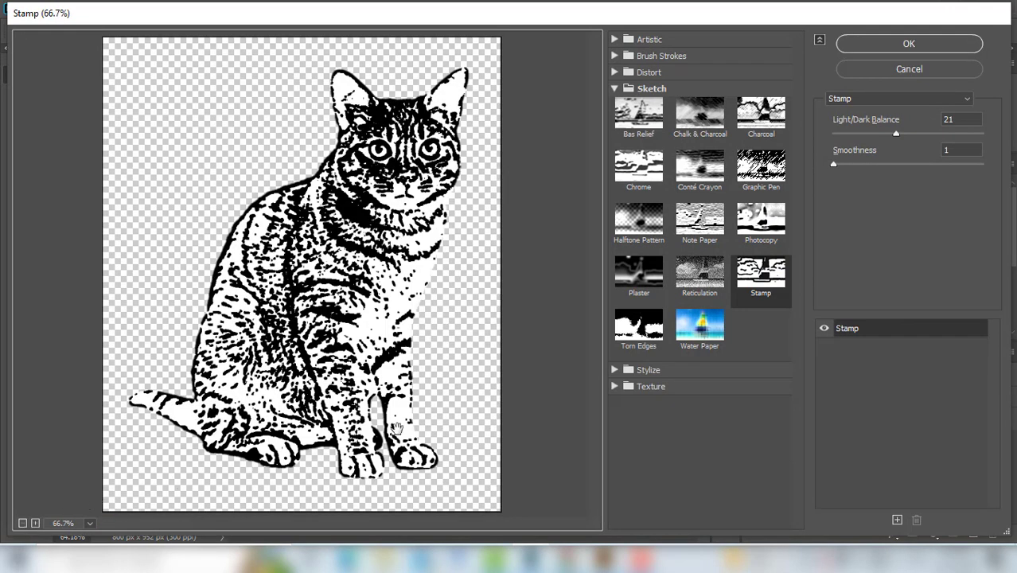
click(621, 89)
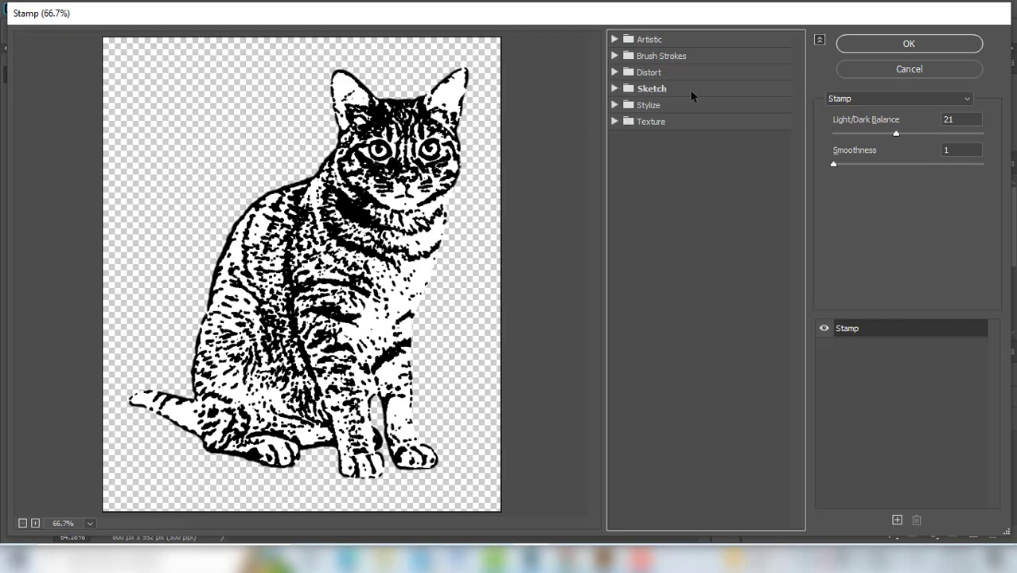
click(626, 93)
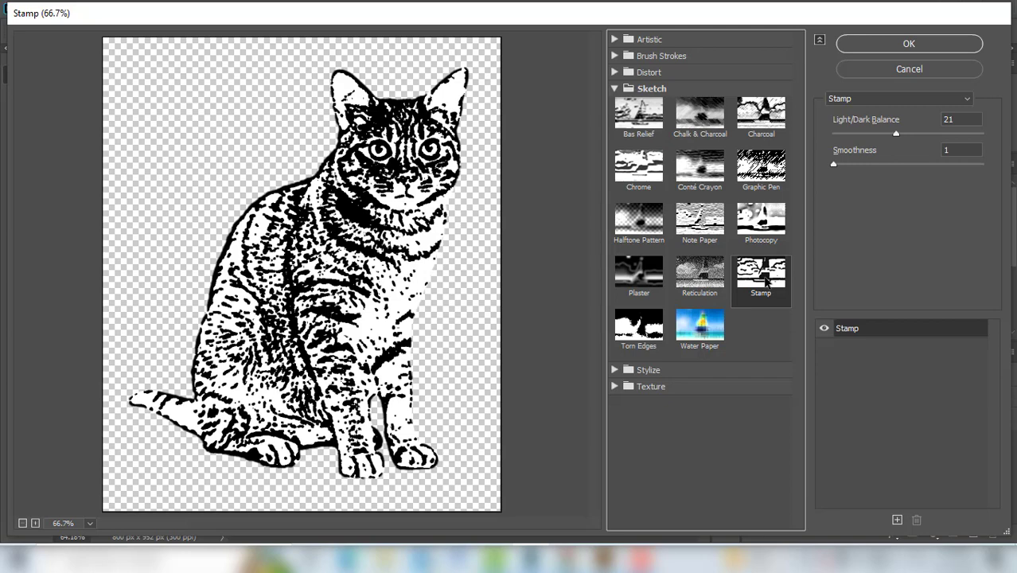
Set the Stamp filter's Light/Dark Balance to 10, keeping Smoothness at 1, and apply it to the cat
click(967, 117)
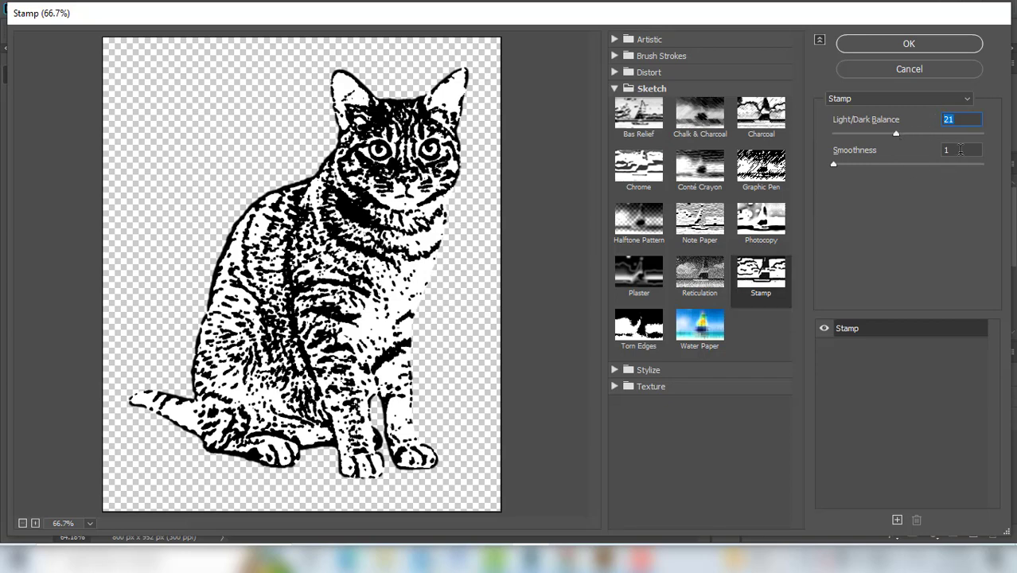
click(961, 149)
drag(897, 133, 857, 138)
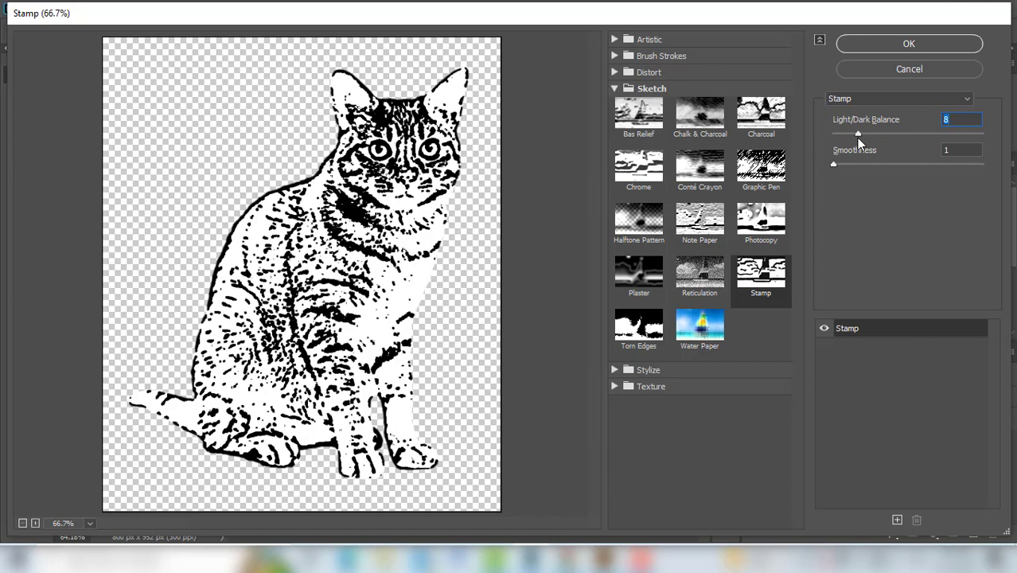
key(Up)
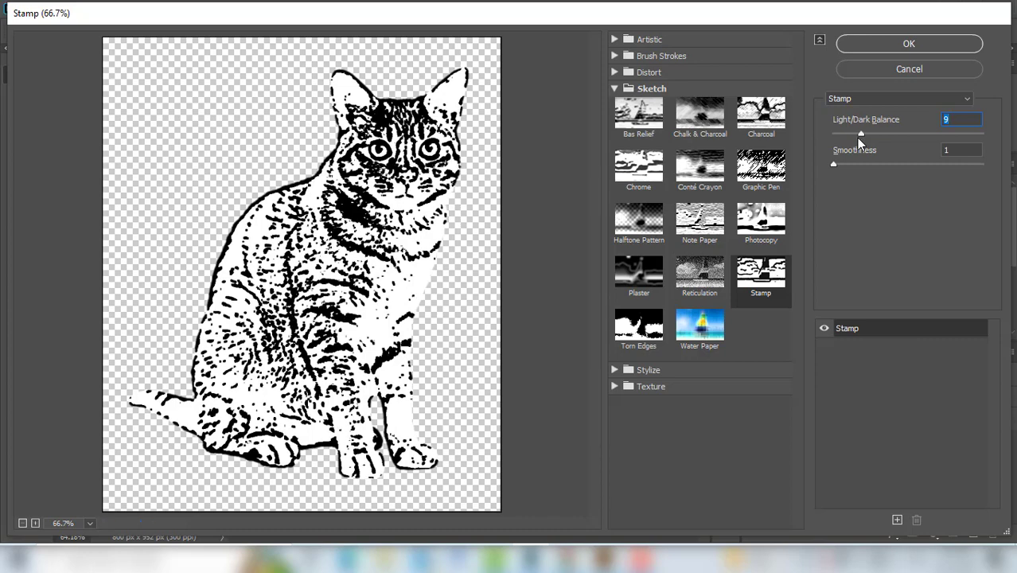
key(Up)
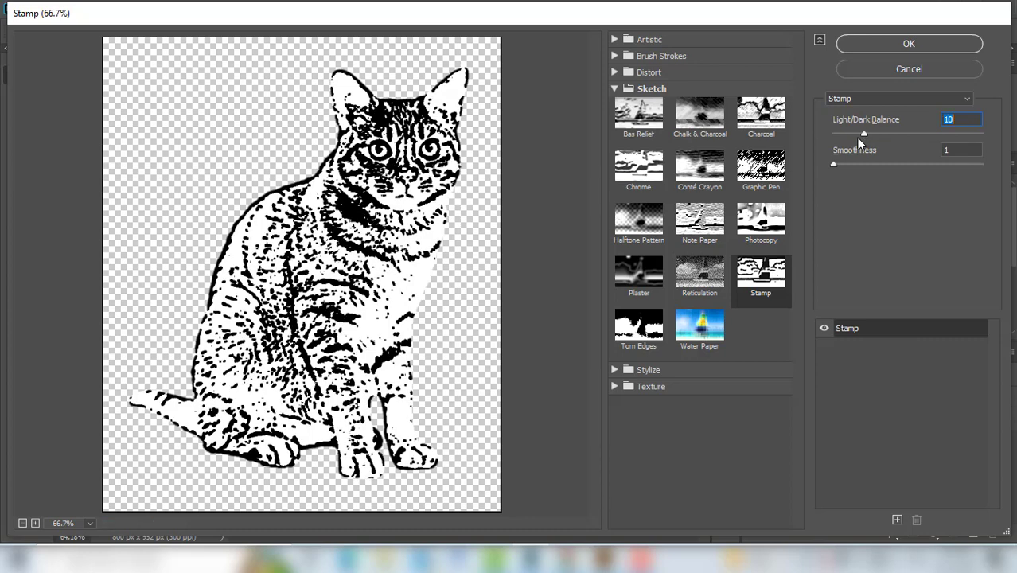
click(891, 44)
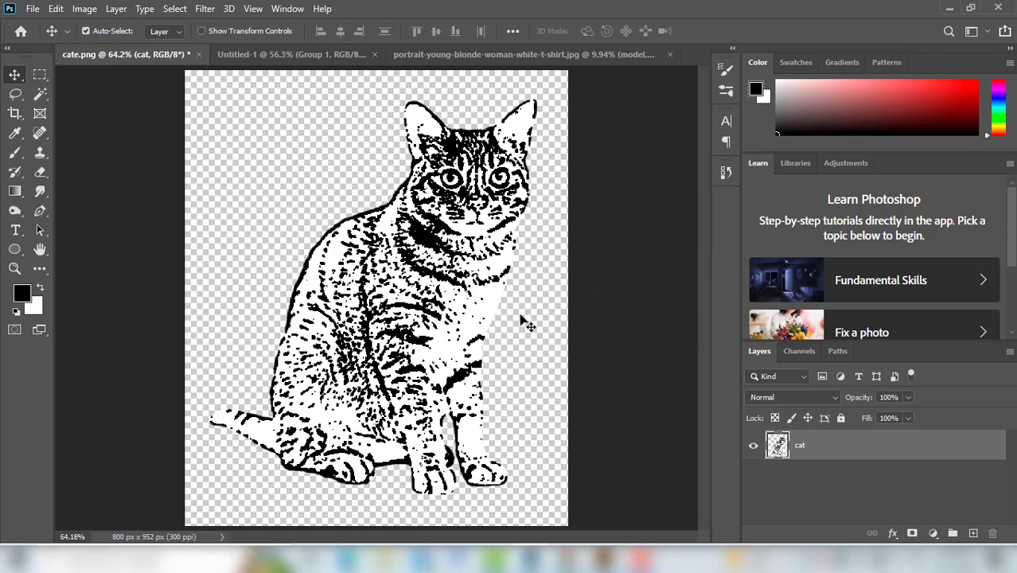
Transfer the stamped cat into the Illustrator document cat, enlarging it to most of the artboard's height and centring it
drag(403, 325, 379, 215)
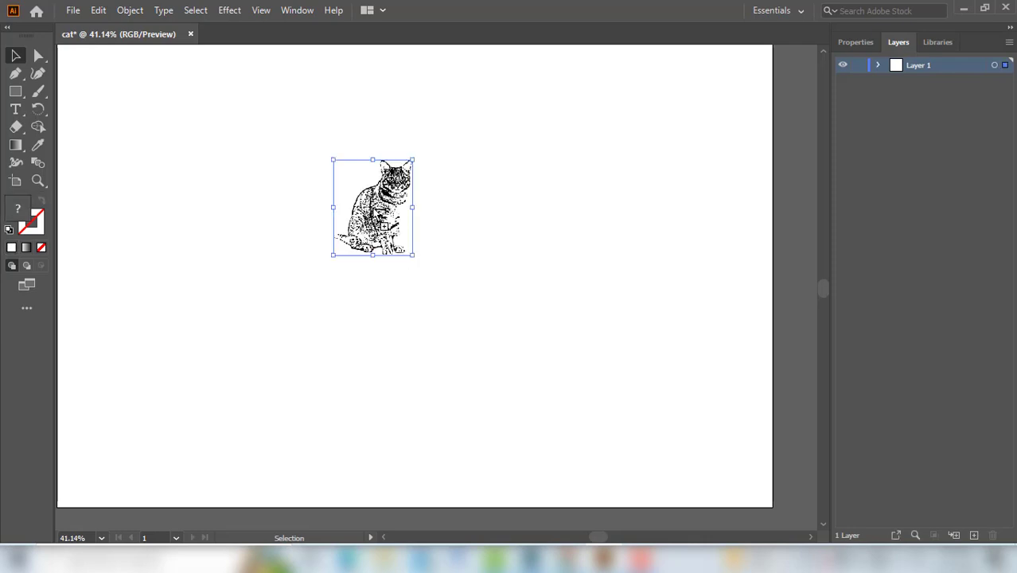
drag(333, 160, 292, 233)
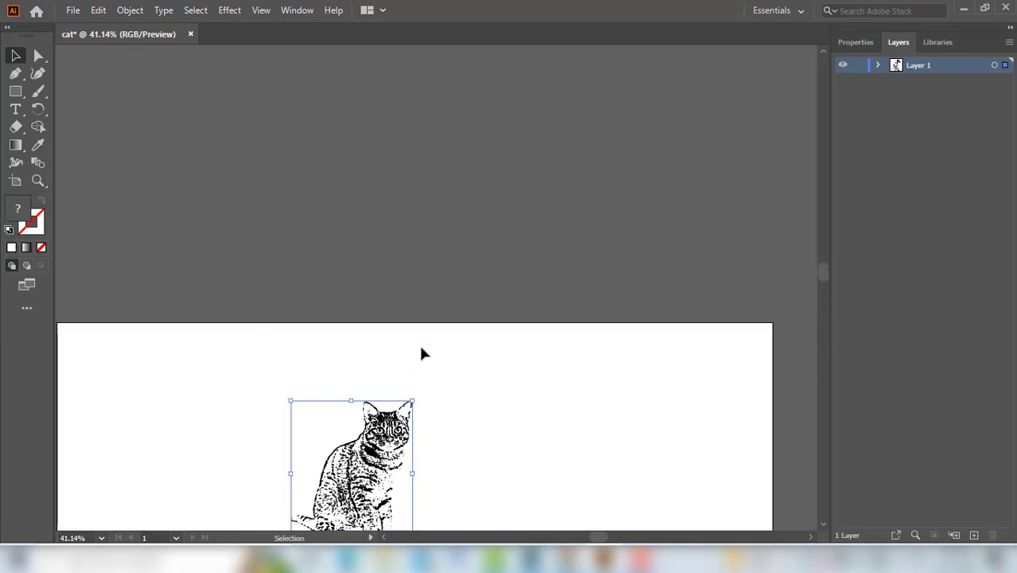
key(space)
drag(479, 479, 496, 212)
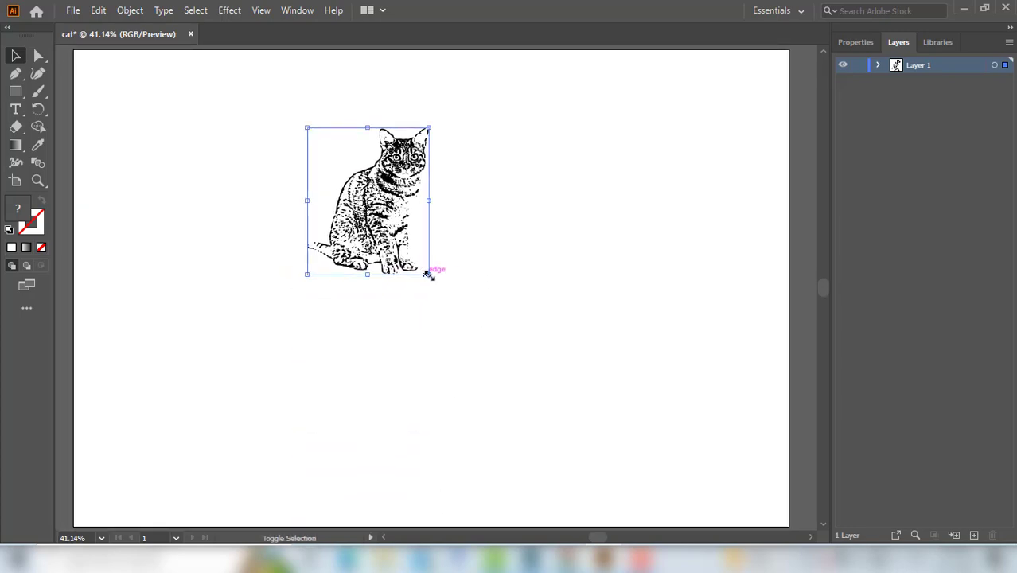
drag(429, 274, 623, 508)
drag(494, 376, 460, 336)
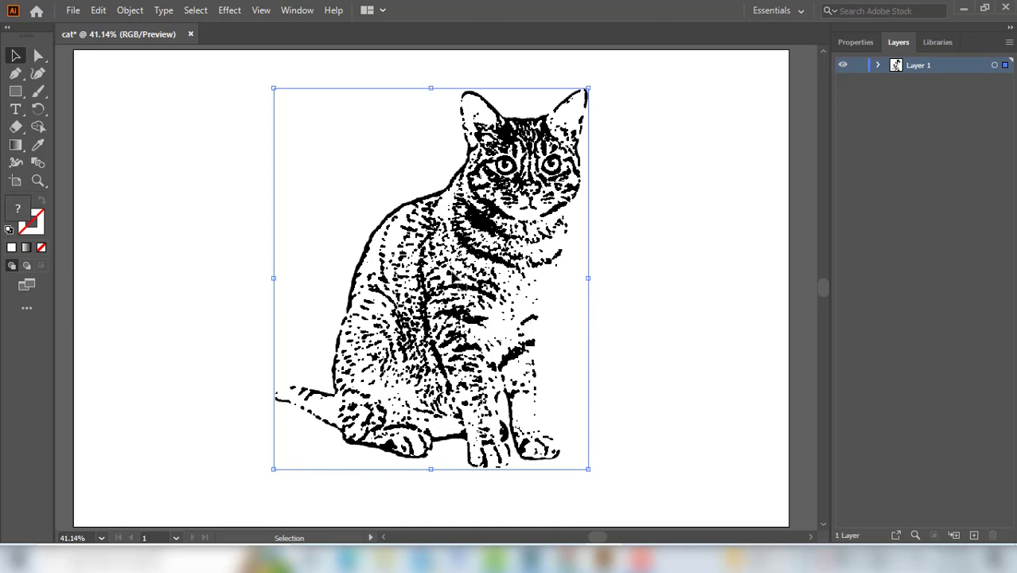
Trace the cat image with Image Trace using the Black and White Logo preset and Ignore White
click(312, 12)
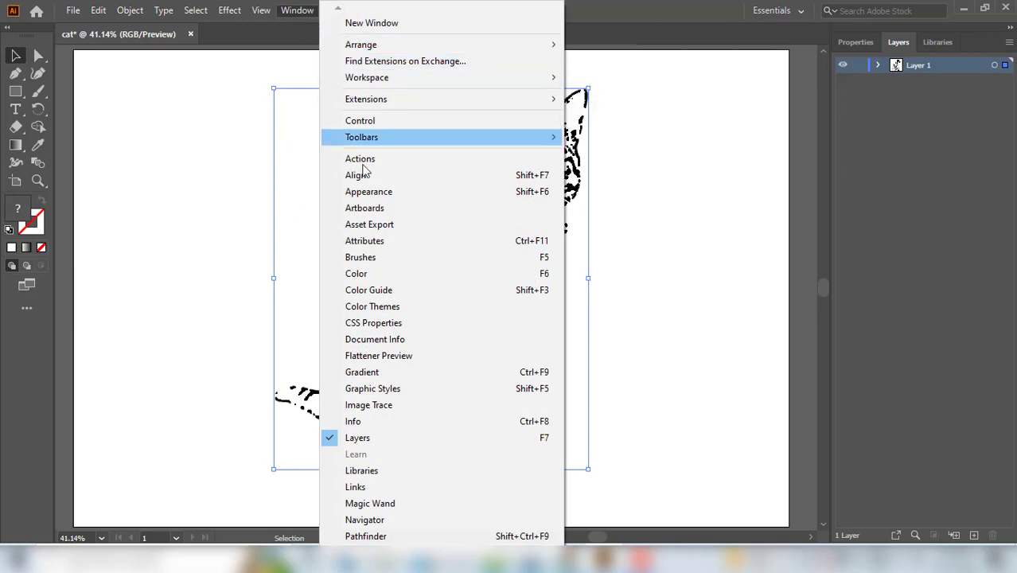
click(414, 407)
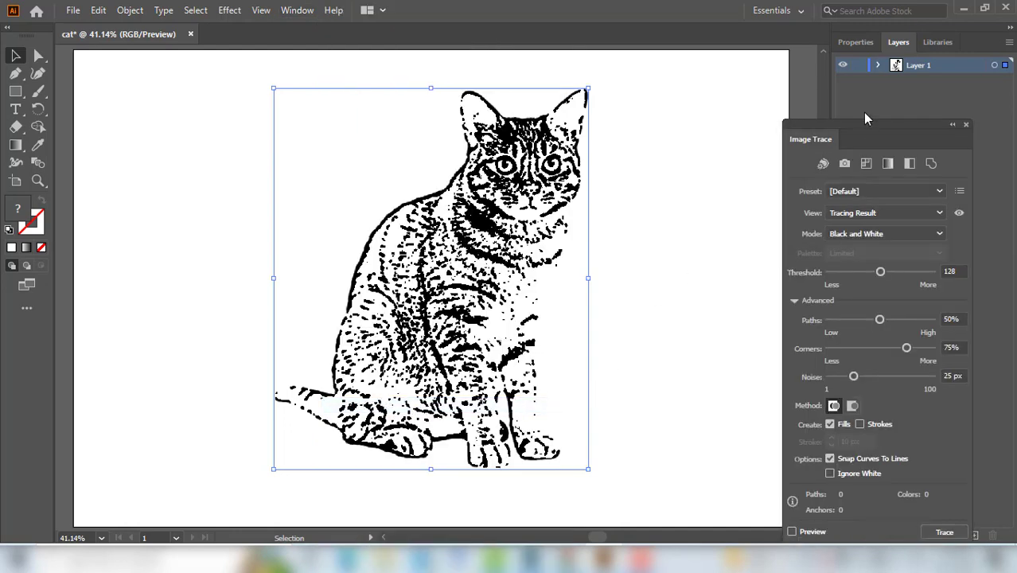
drag(867, 130, 859, 101)
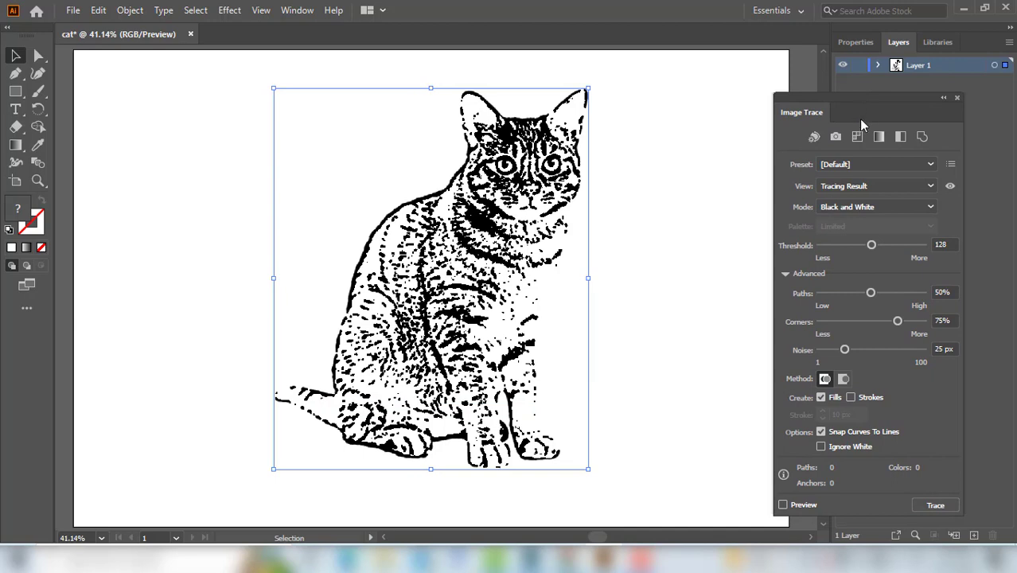
click(873, 166)
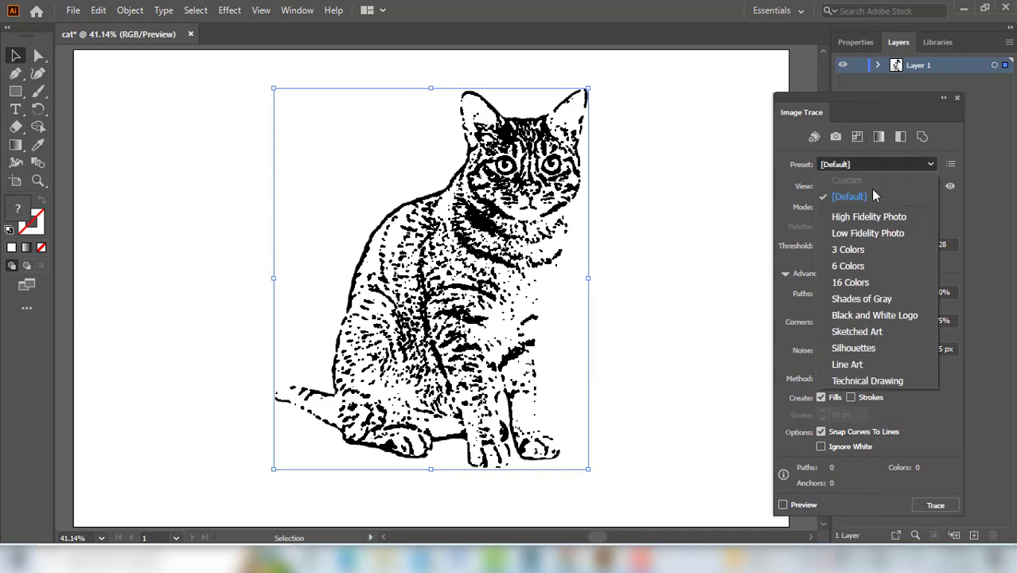
click(894, 318)
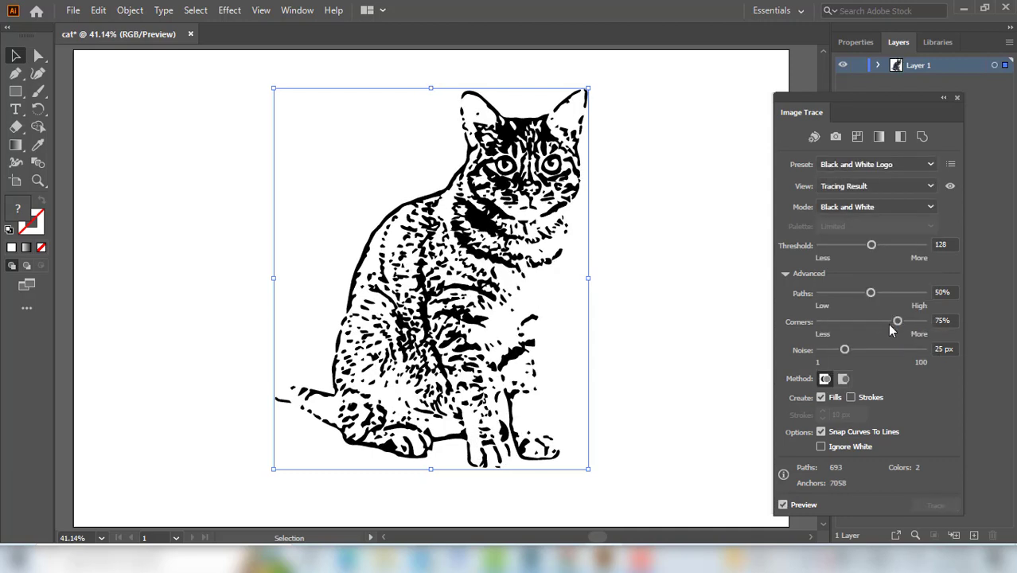
click(821, 446)
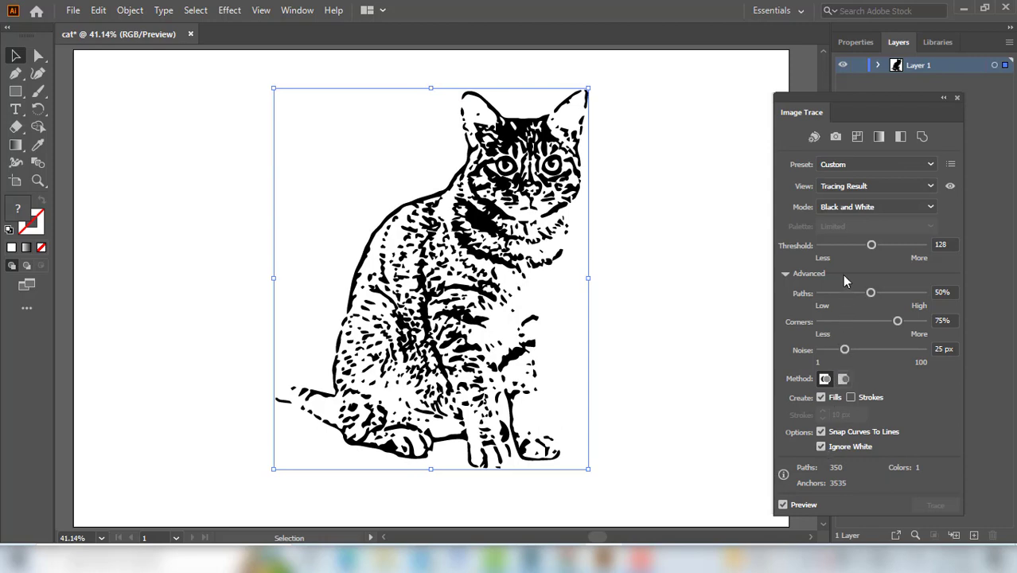
Refine the cat's image trace with Threshold 134, Paths 56% and Noise 33 px, and close the trace settings
drag(871, 246, 874, 248)
drag(870, 294, 877, 297)
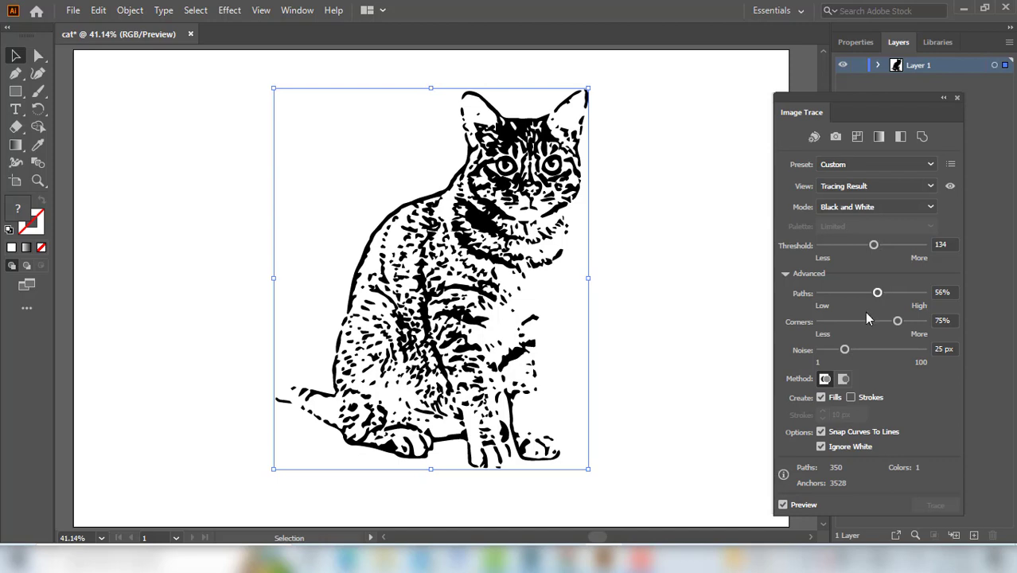
drag(846, 349, 846, 349)
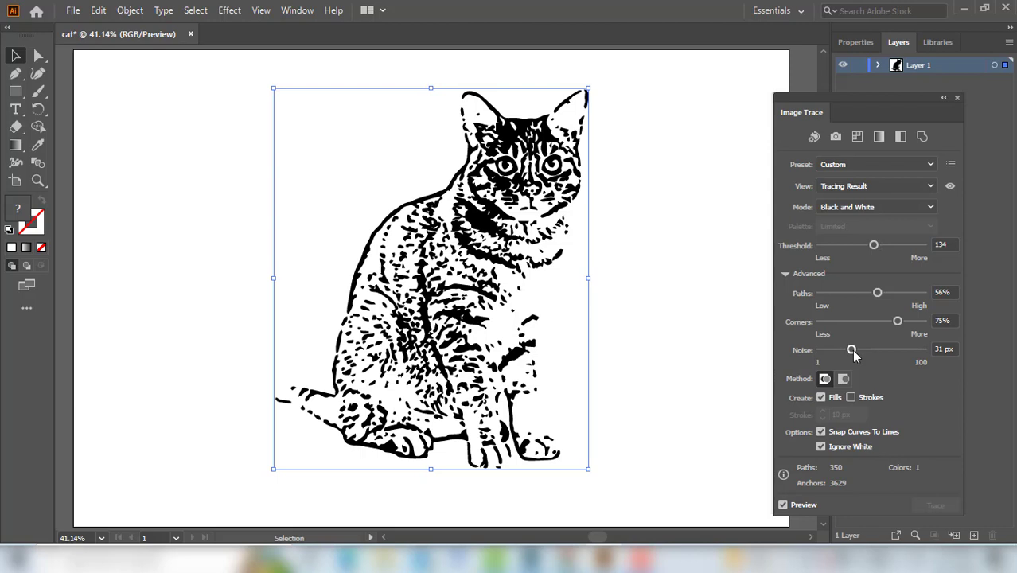
drag(852, 349, 845, 349)
drag(854, 351, 855, 351)
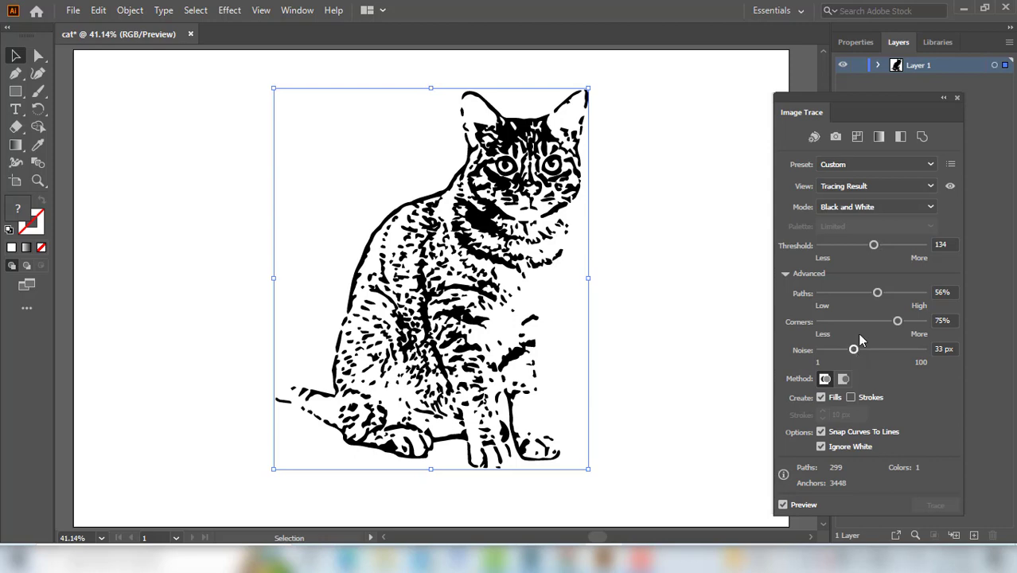
click(959, 99)
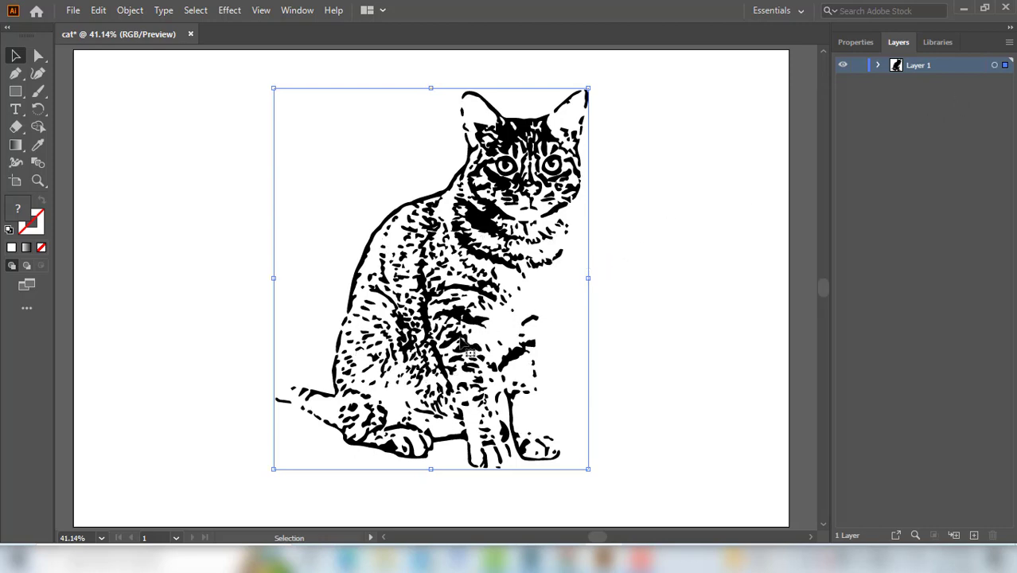
Place the traced cat over the red text in Photoshop's Untitled-1 document, and hide it with the Group 1 layer selected
drag(475, 373, 380, 280)
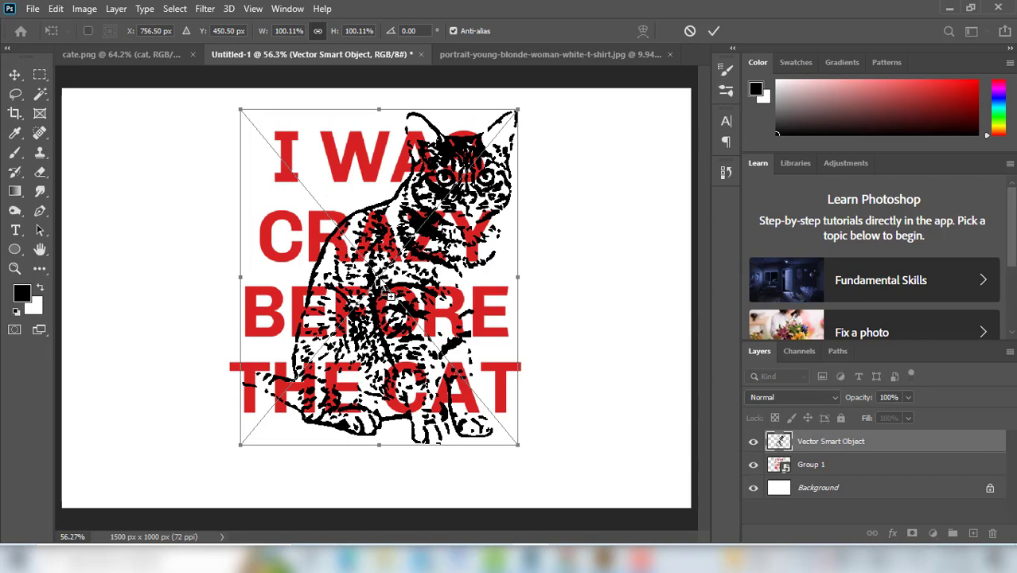
click(714, 31)
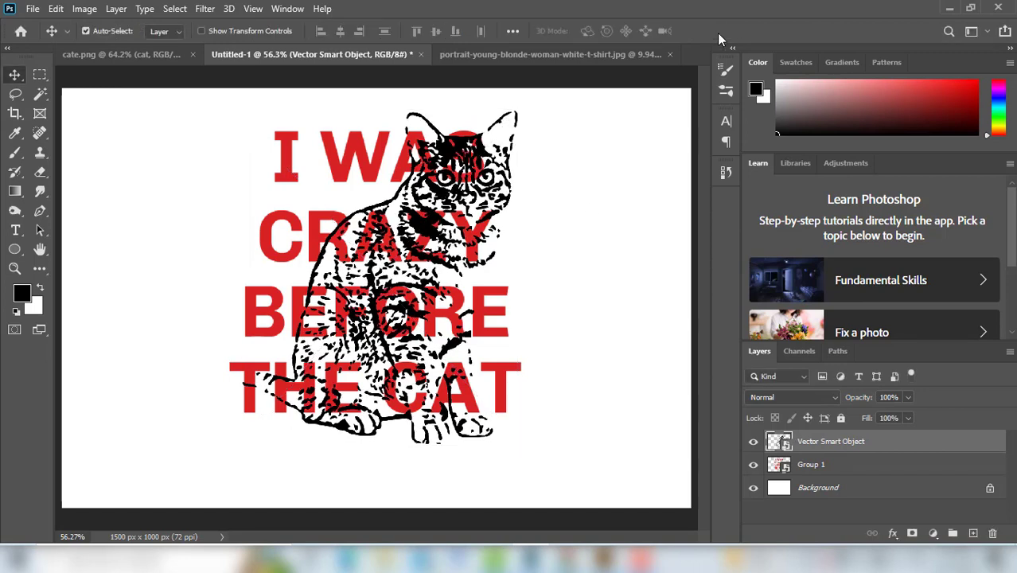
click(753, 441)
click(833, 469)
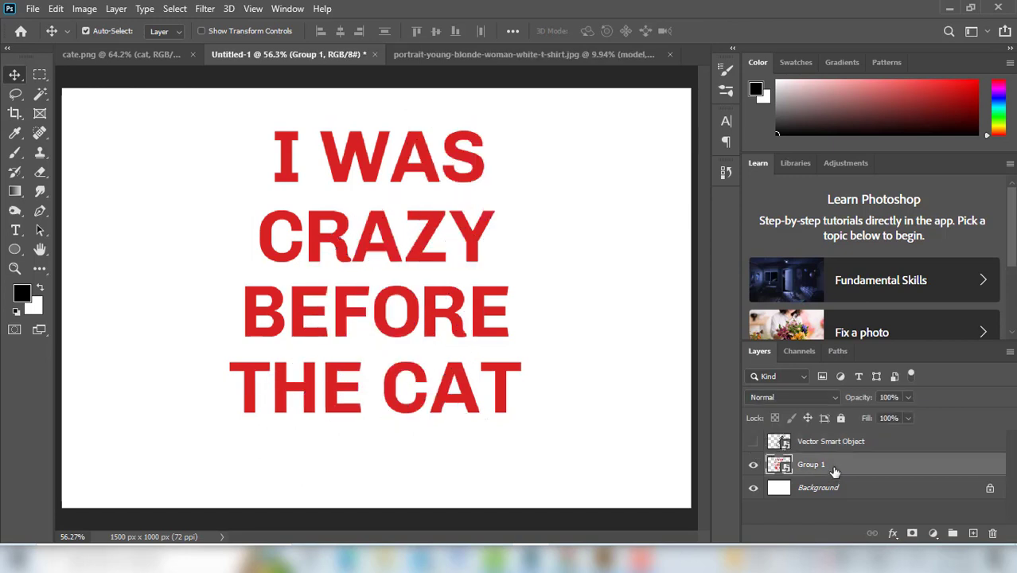
Set the Type tool's font to Chivo in the Bold style, and return to the Move tool
click(17, 229)
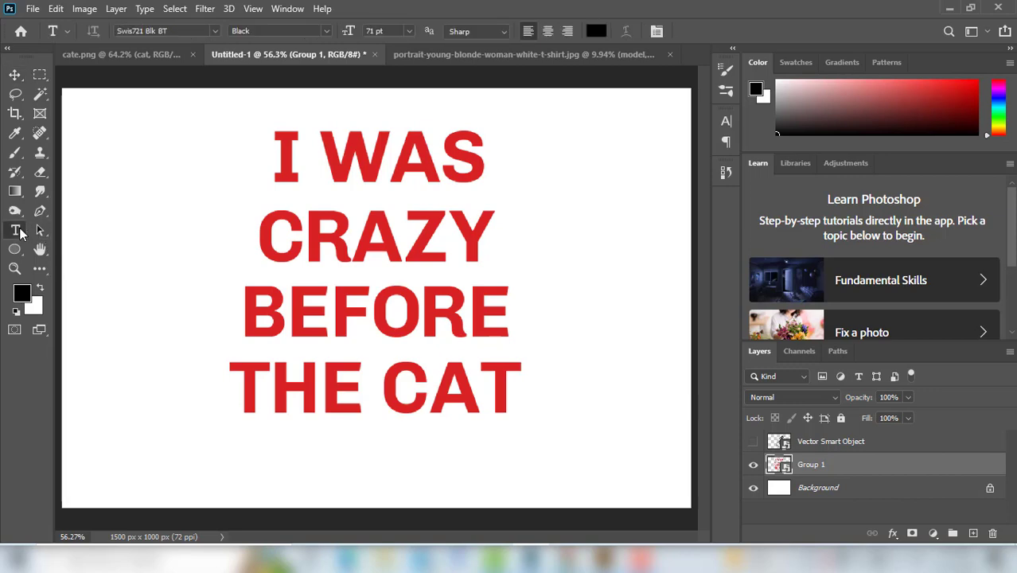
click(190, 31)
text(c)
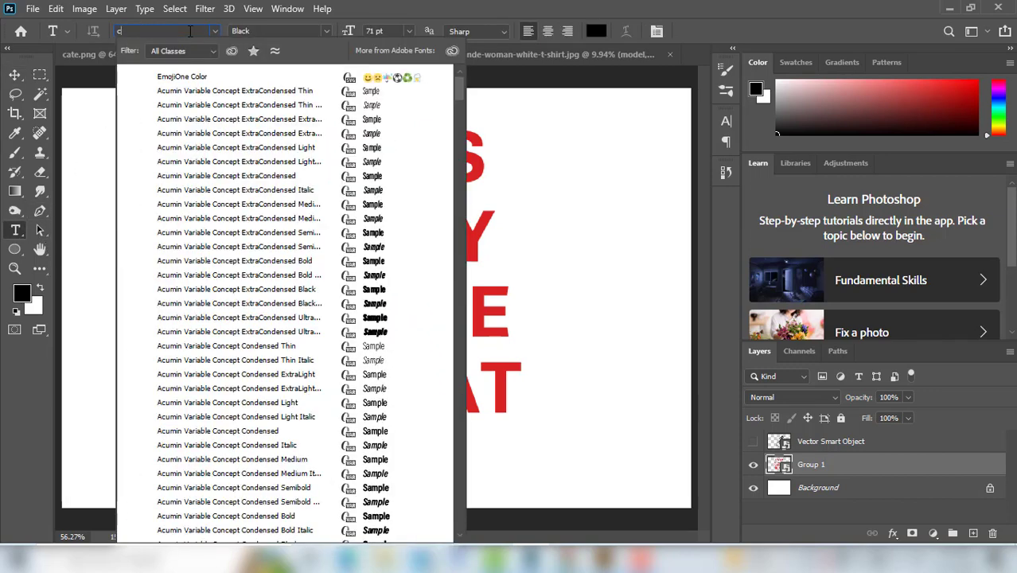
text(hiv)
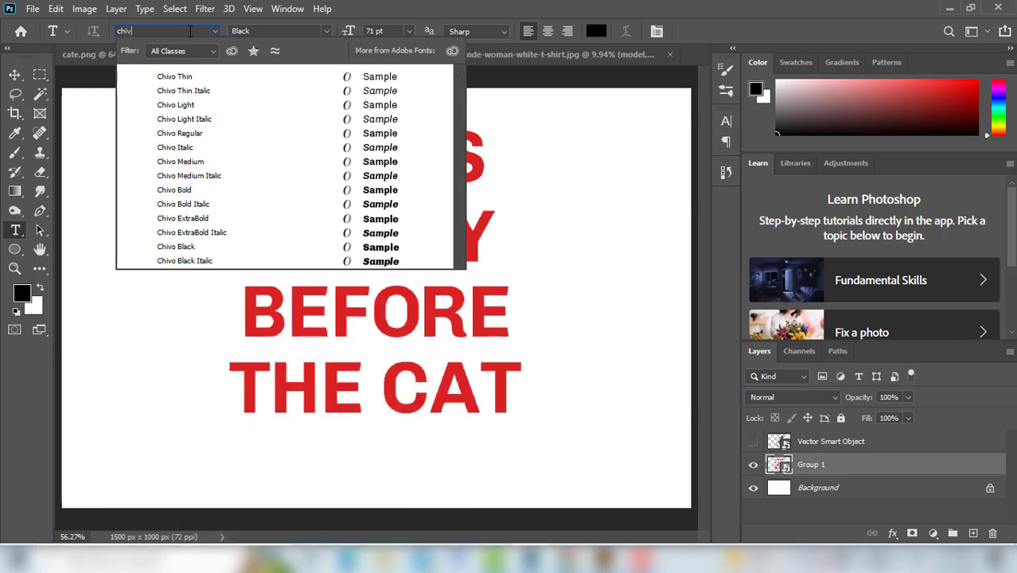
text(o)
key(Return)
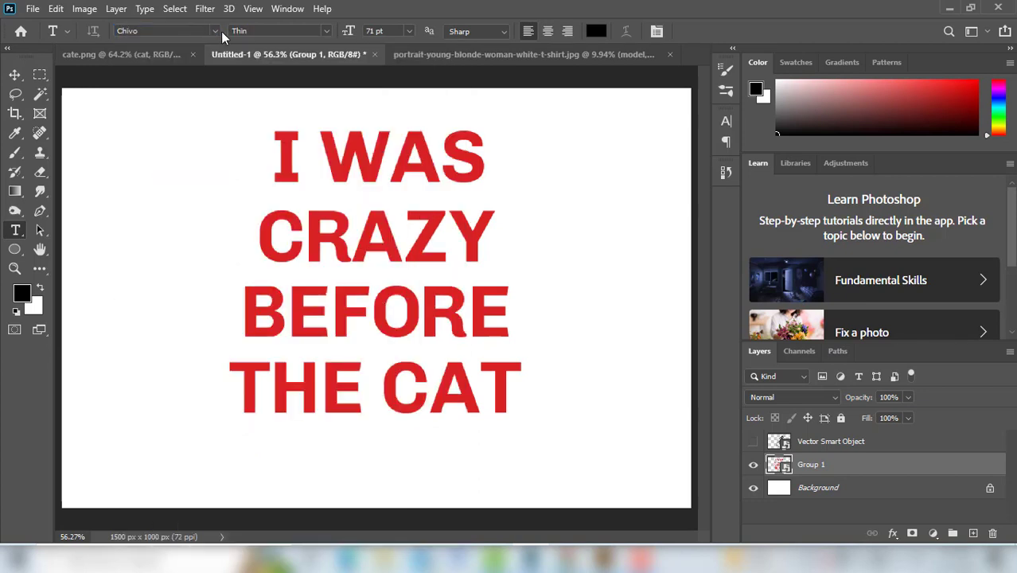
click(155, 31)
click(126, 31)
click(326, 31)
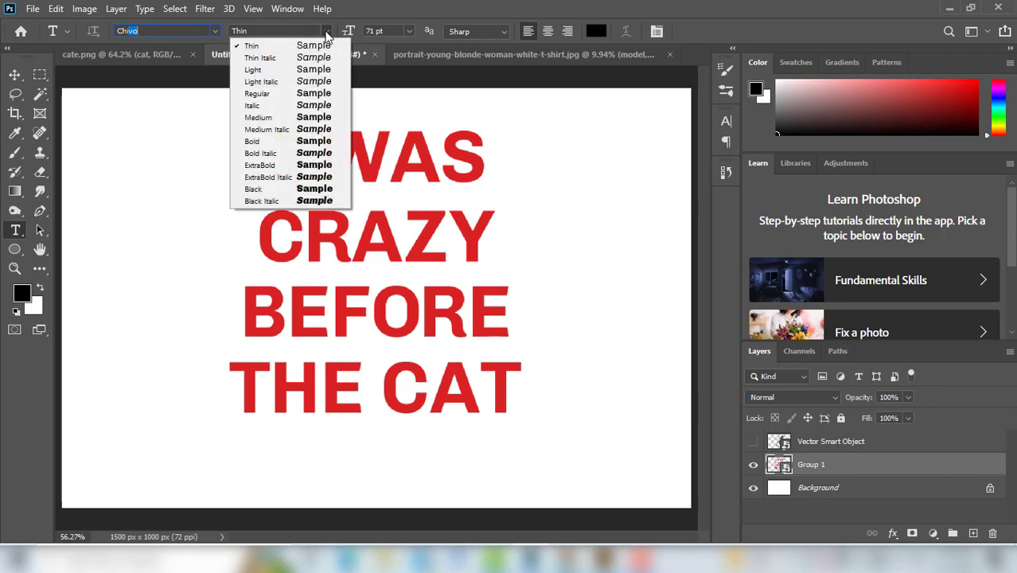
click(270, 145)
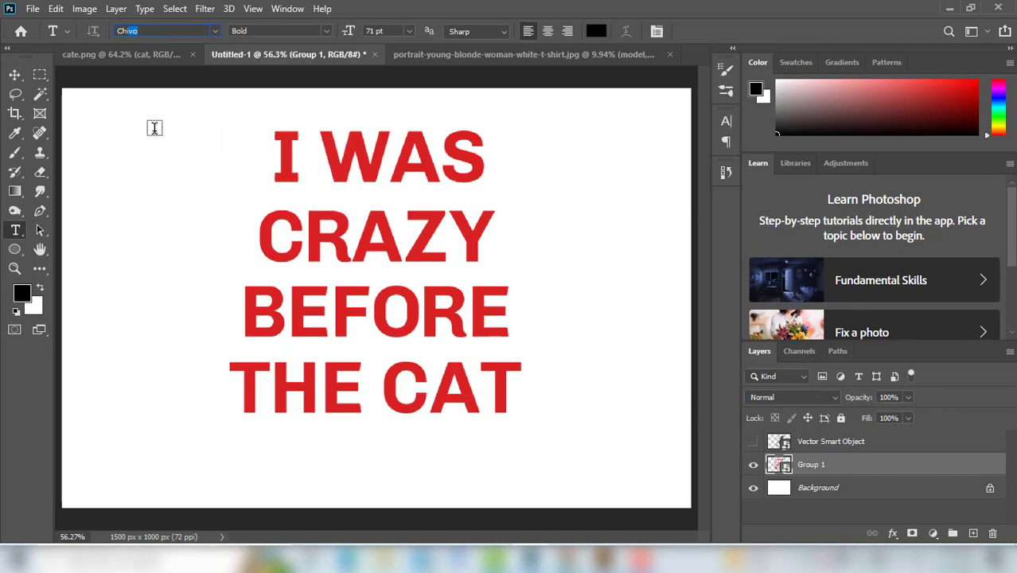
click(16, 76)
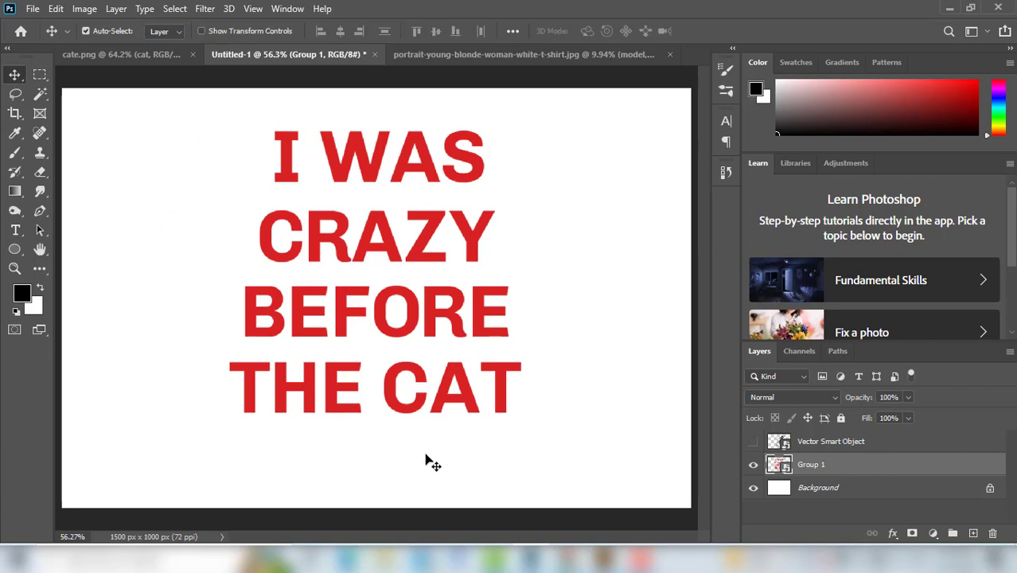
Show the traced cat again, rename its layer cat, and rename the Group 1 layer font
click(752, 443)
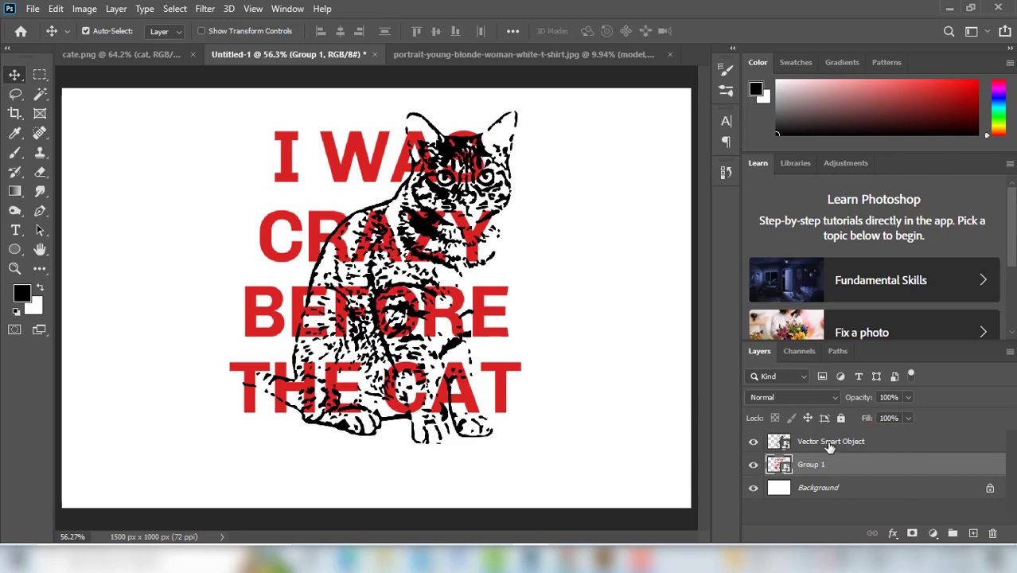
double_click(830, 443)
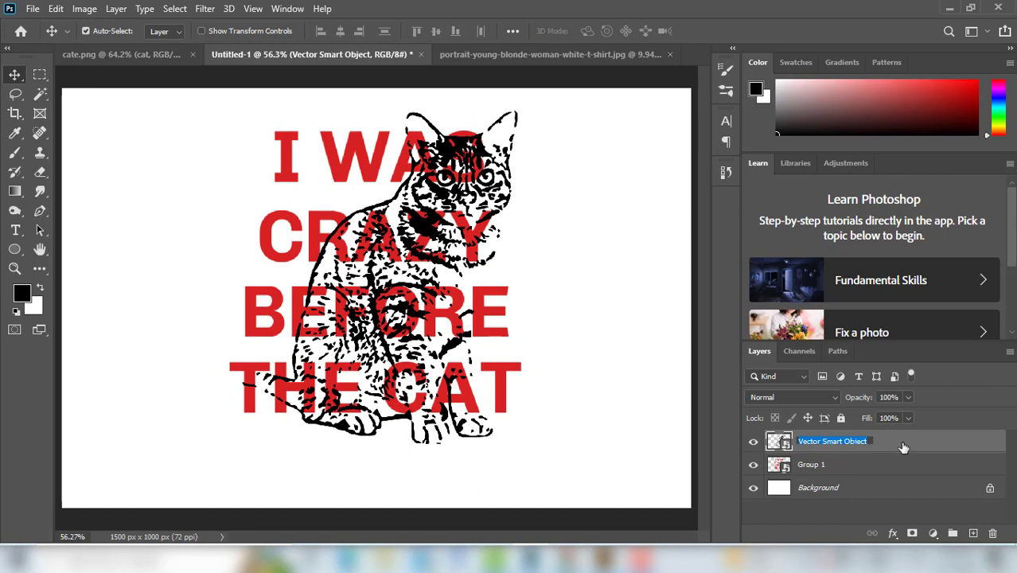
text(cat)
key(Return)
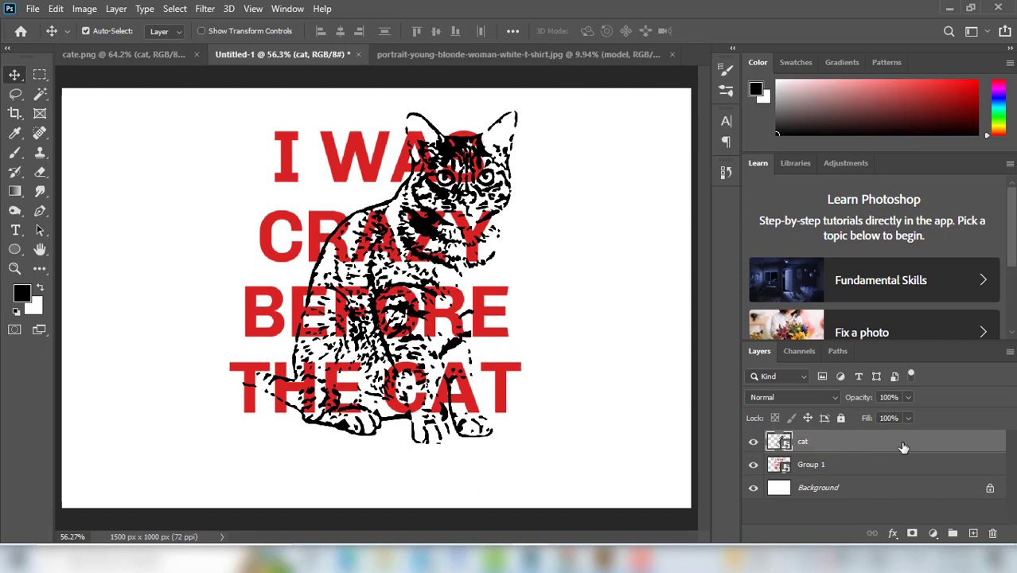
double_click(813, 465)
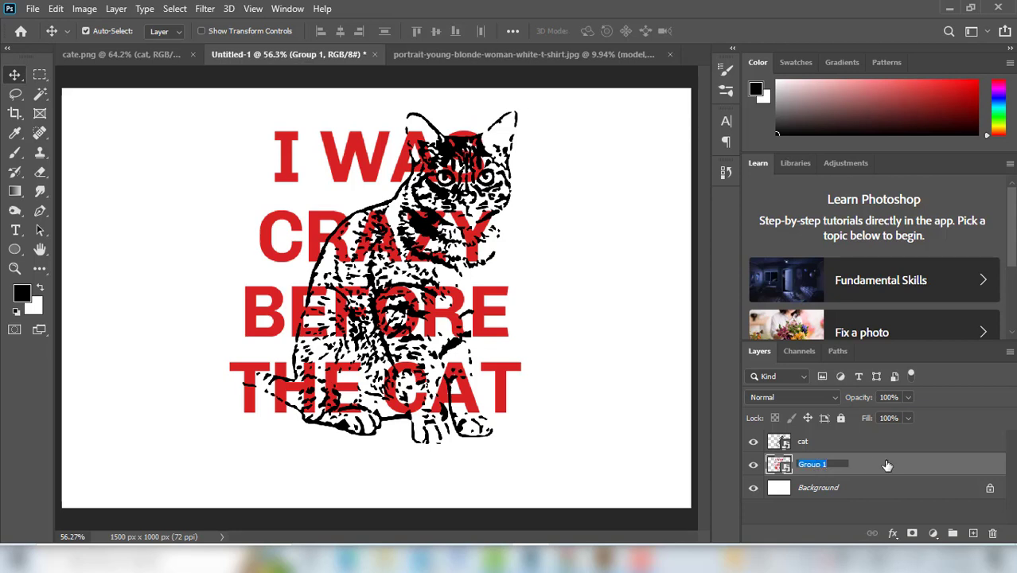
text(fo)
text(nt)
key(Return)
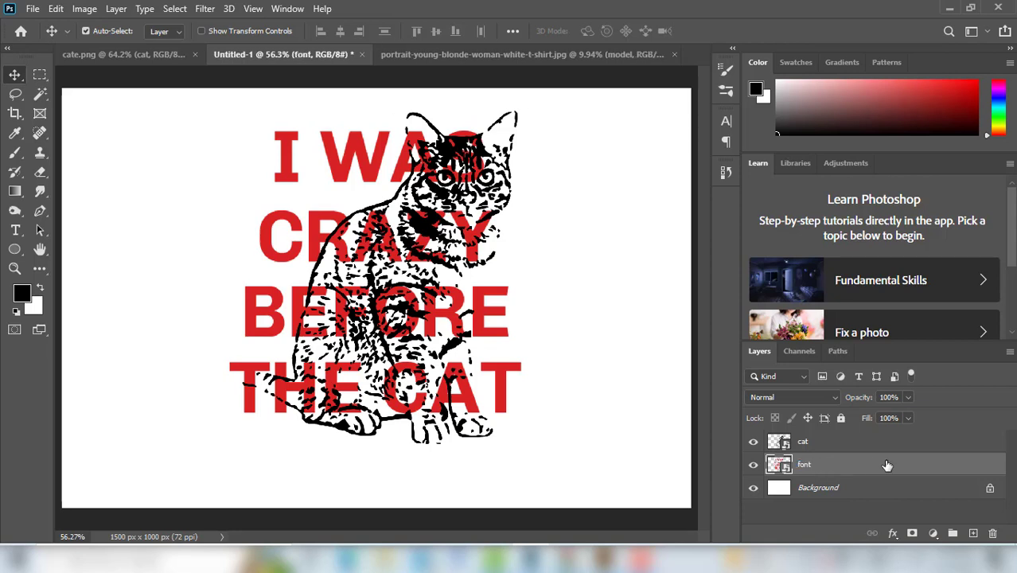
Scale the cat down proportionally to about 84% so it spans the height of the four red text lines
click(827, 443)
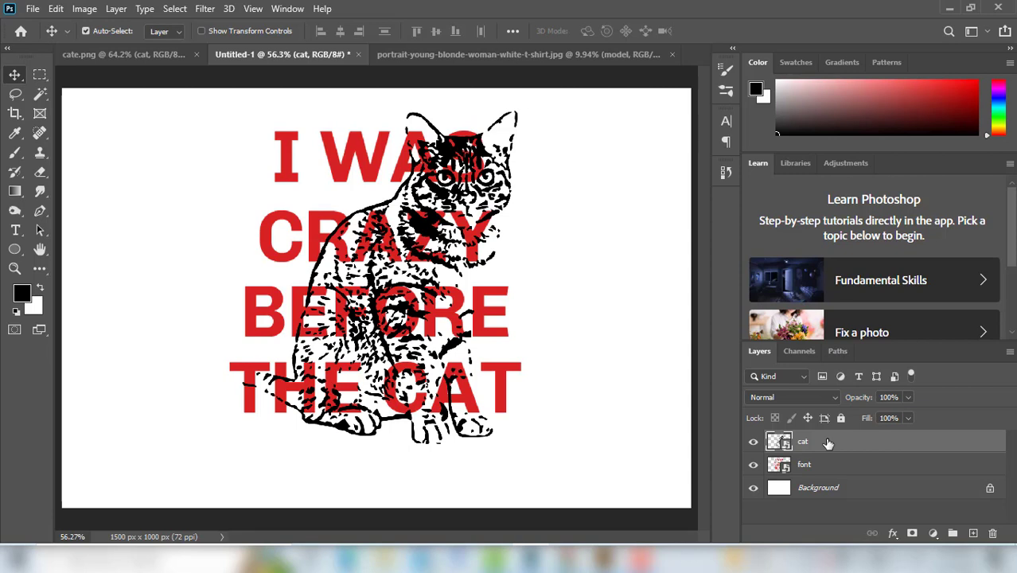
key(ctrl+t)
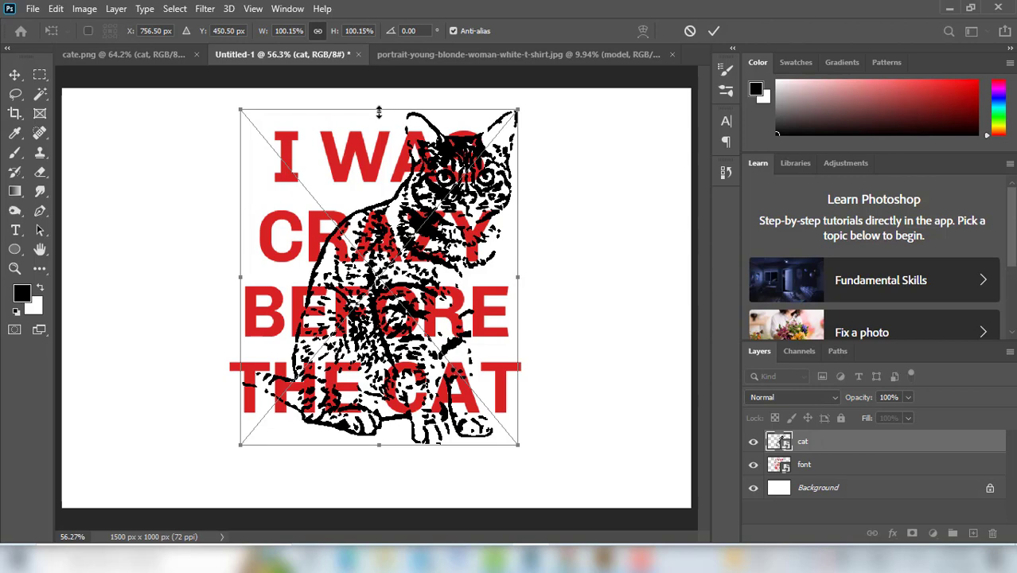
drag(379, 109, 379, 128)
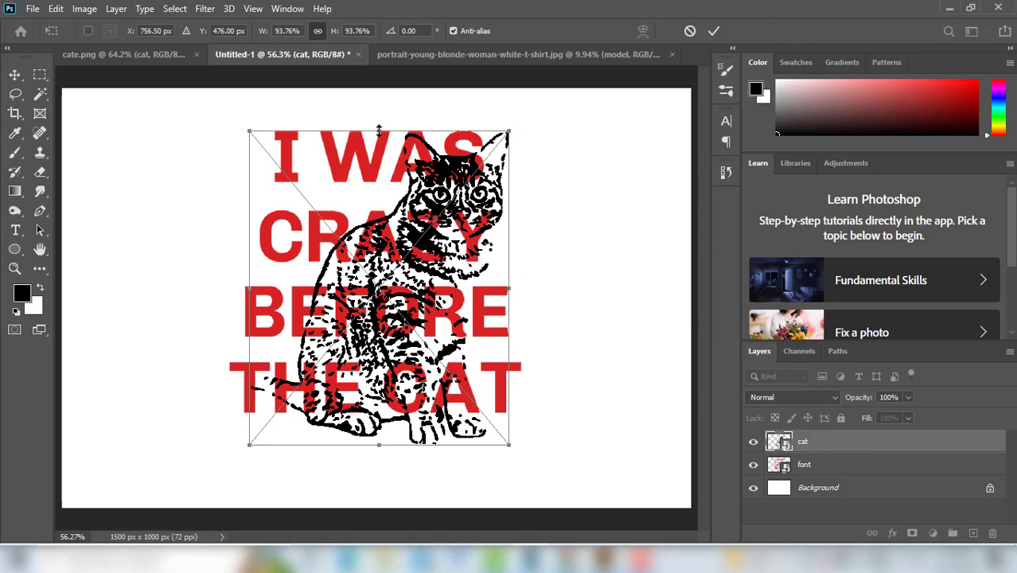
drag(379, 446, 379, 414)
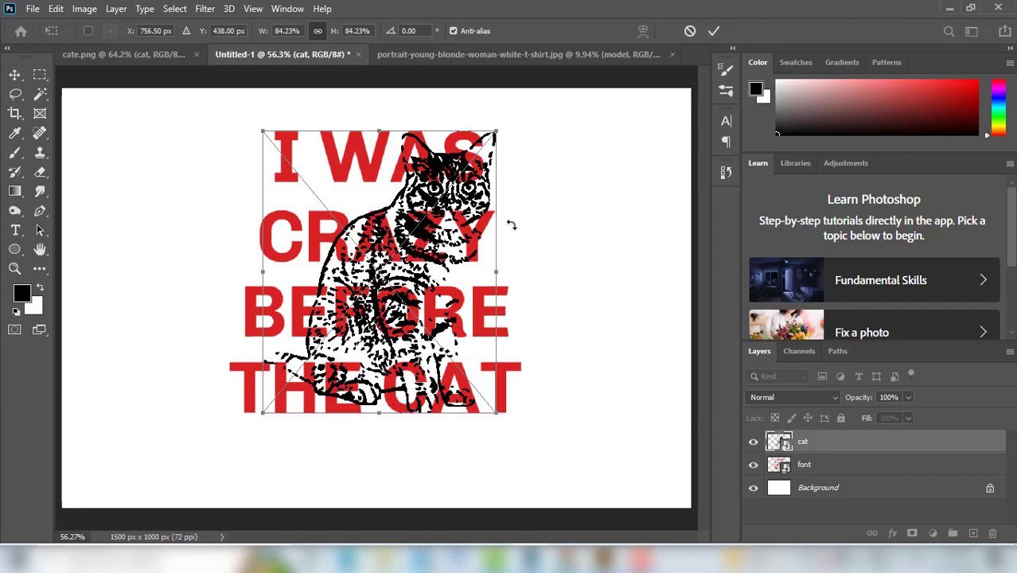
Shift the scaled cat slightly left to X 747 px so it sits centred over the text, and apply the transform
key(Left)
key(Left)
key(Left)
key(Left)
key(Left)
key(Left)
key(Left)
key(Left)
key(Left)
key(Left)
key(Left)
key(Left)
key(Left)
key(Left)
key(Left)
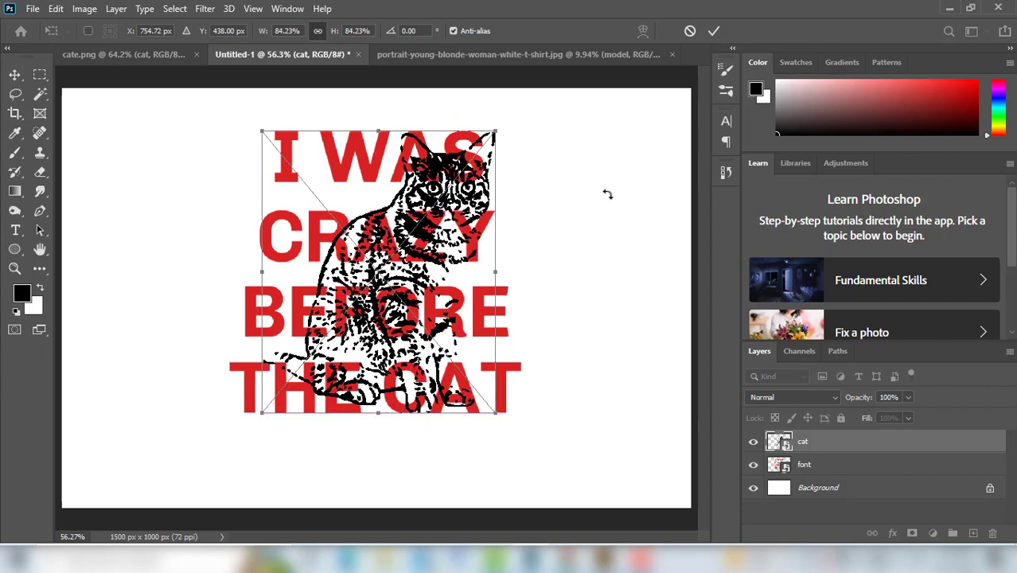
key(Left)
key(Left)
key(Left)
key(Left)
key(Left)
key(Left)
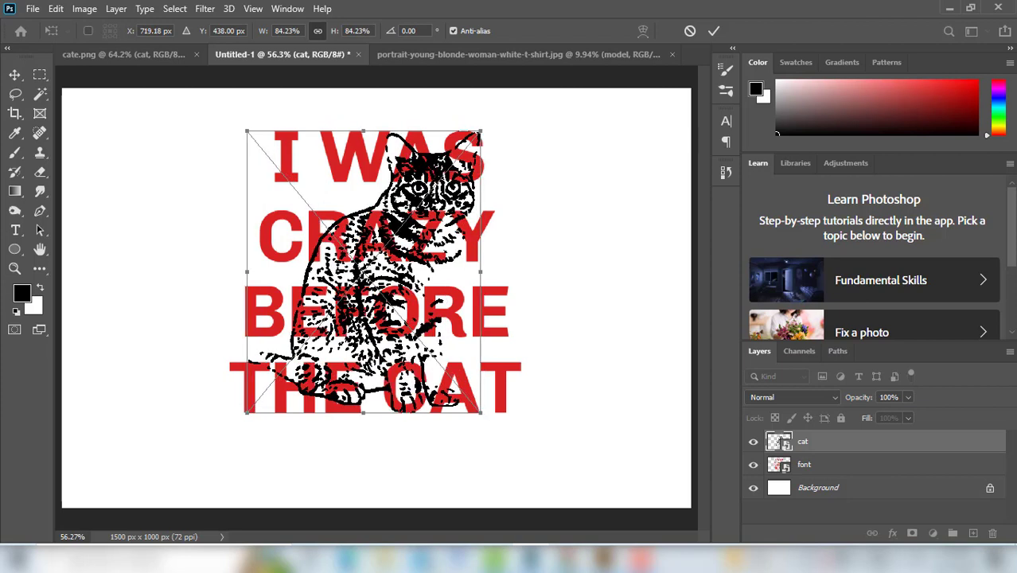
drag(372, 328, 386, 327)
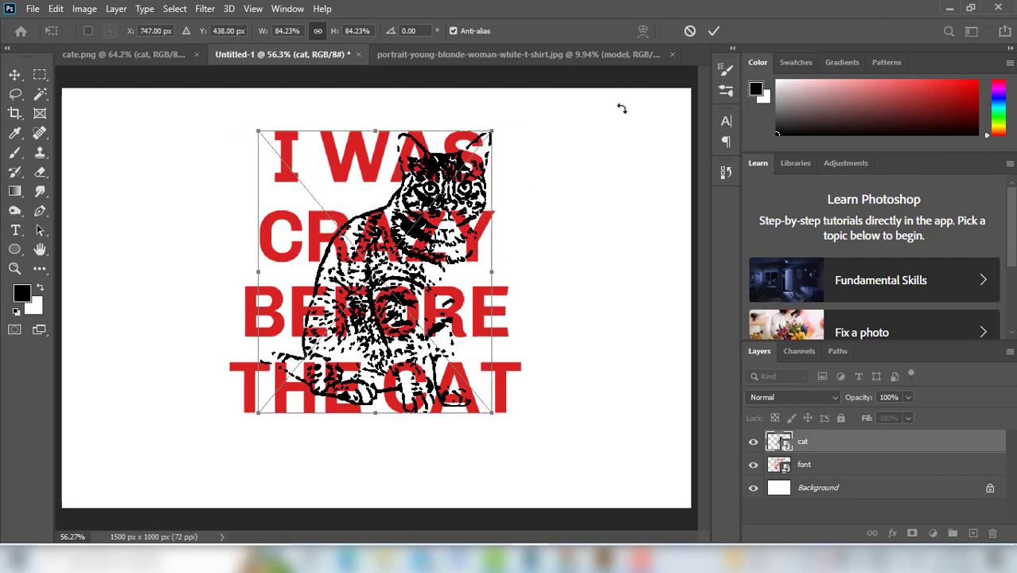
click(714, 30)
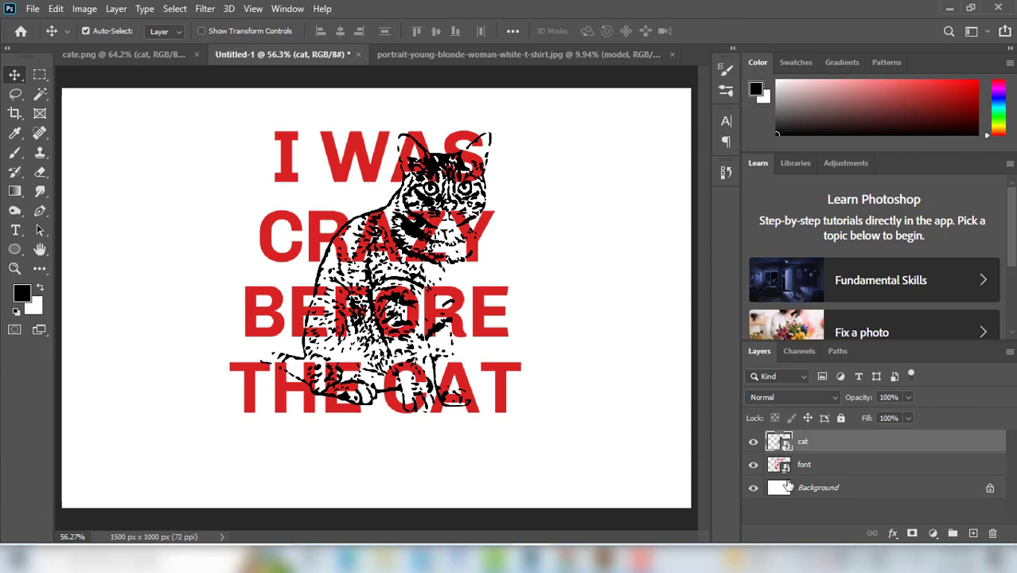
Merge the cat and font layers into one layer and convert it to a smart object
key(ctrl)
ctrl+click(827, 470)
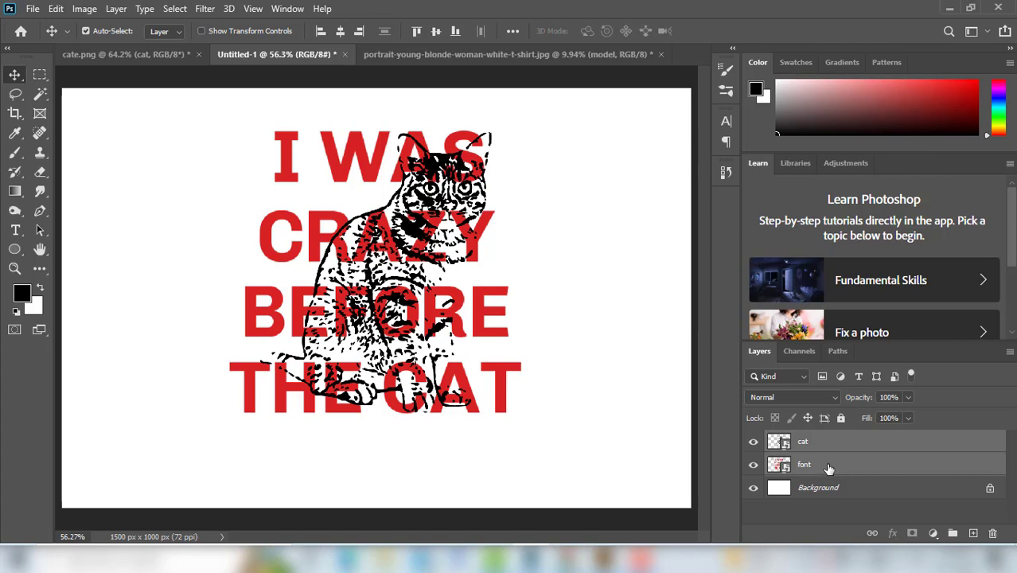
right_click(833, 447)
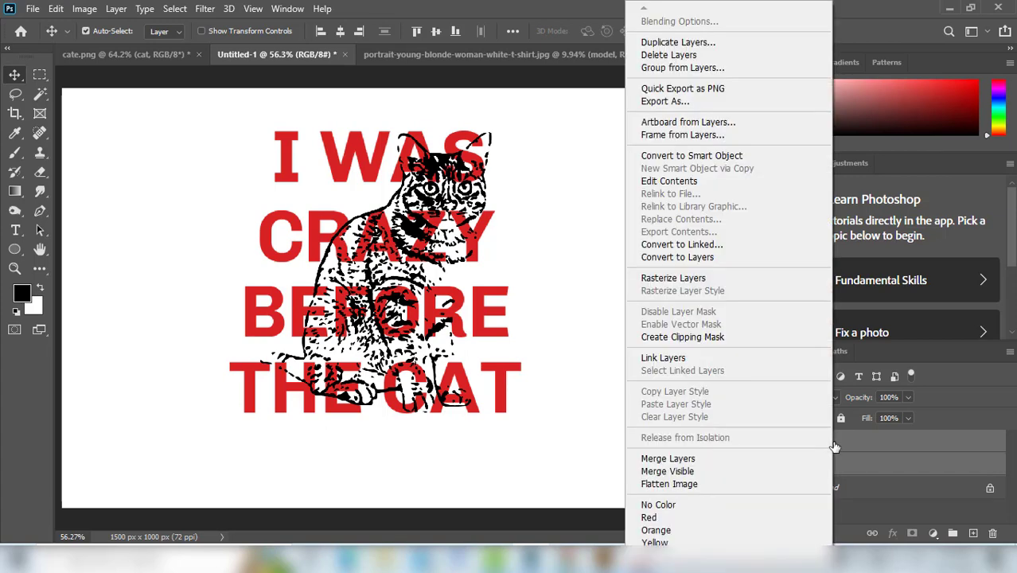
click(703, 459)
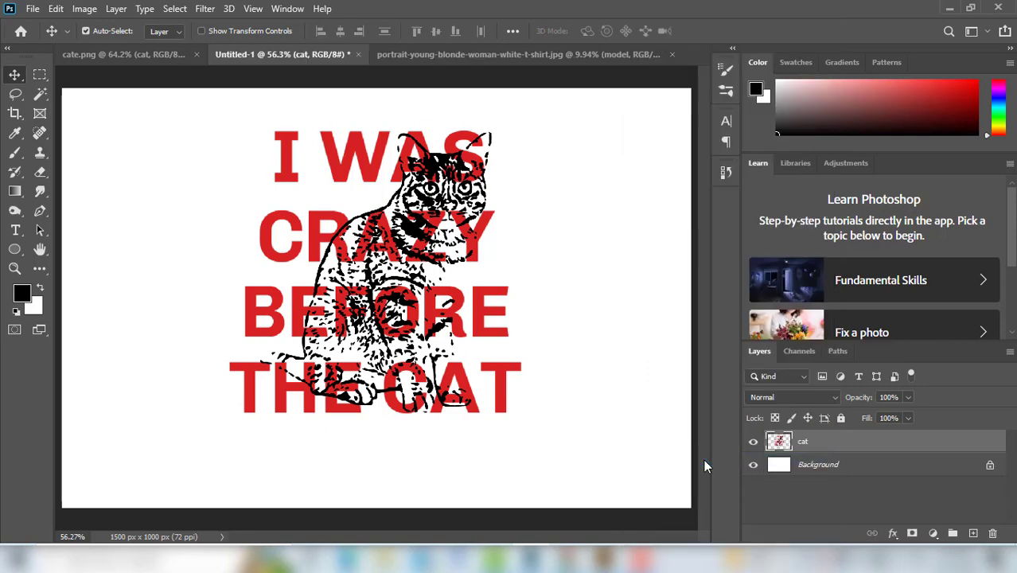
right_click(804, 450)
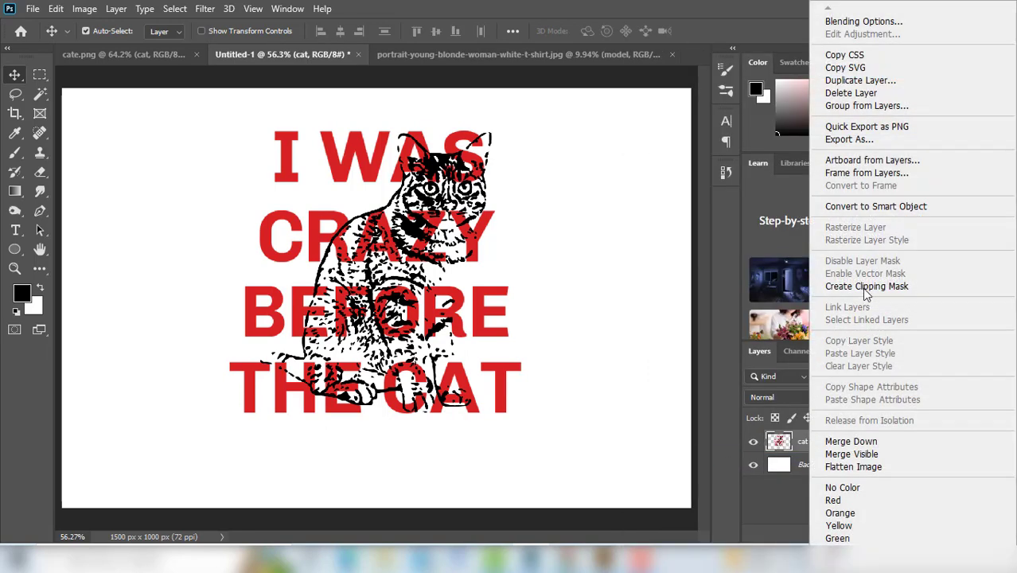
click(879, 206)
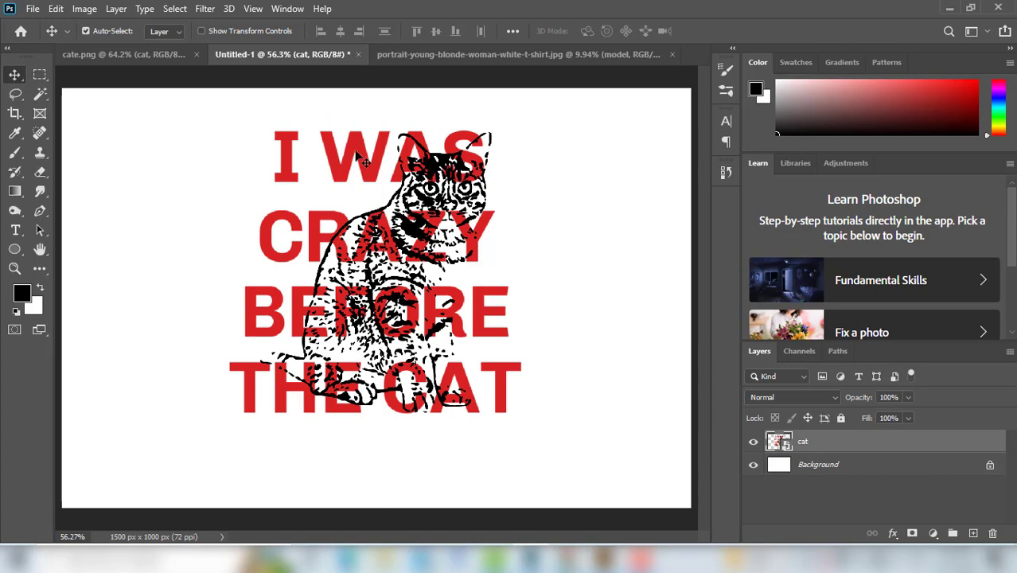
Transfer the merged cat design into the portrait-young-blonde-woman-white-t-shirt.jpg document and hide its layer there
drag(357, 141, 370, 261)
click(754, 443)
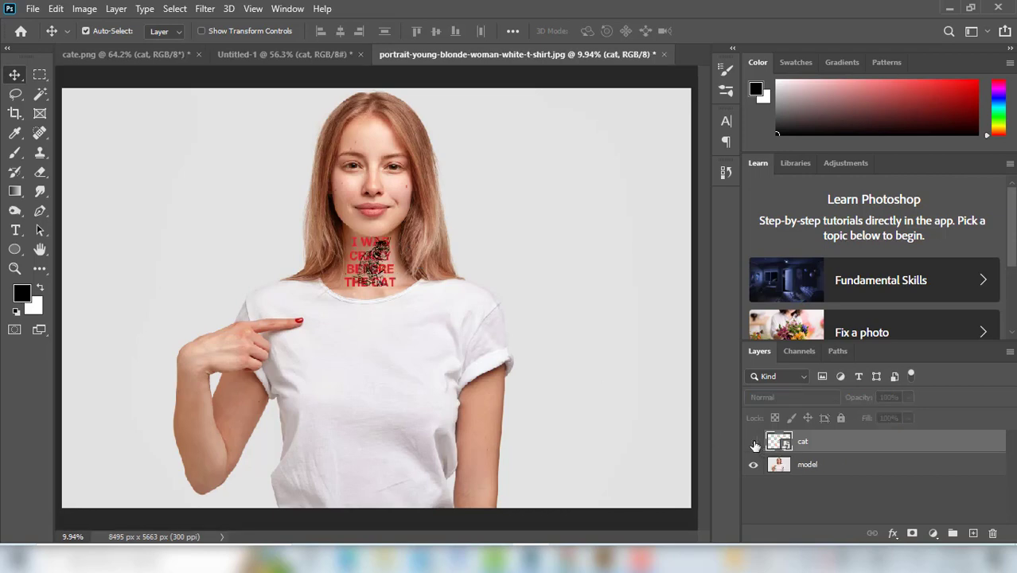
Add a Curves adjustment directly above the model layer, slightly raising the RGB curve's midpoint to brighten the photo
click(825, 467)
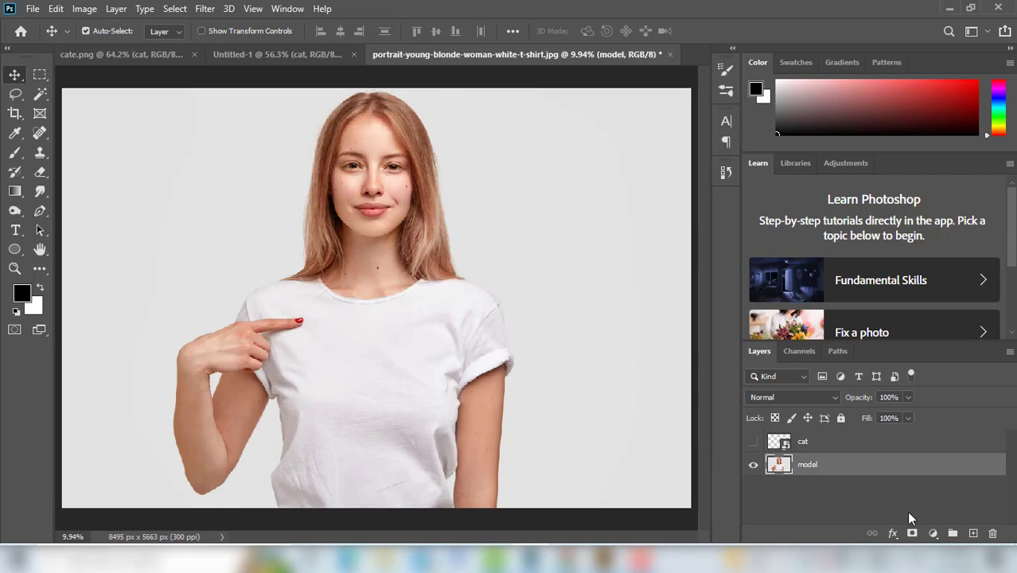
click(933, 533)
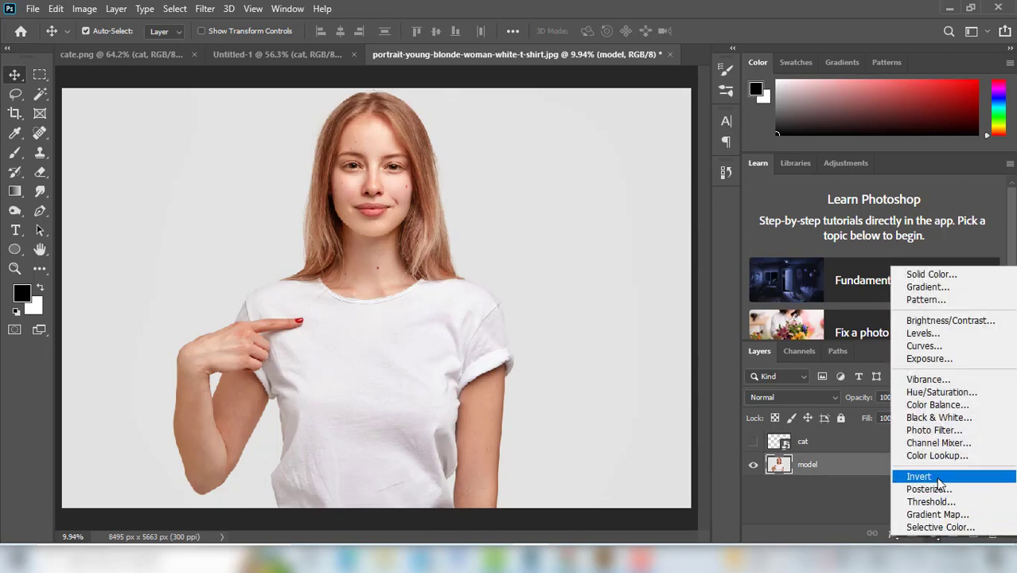
click(949, 346)
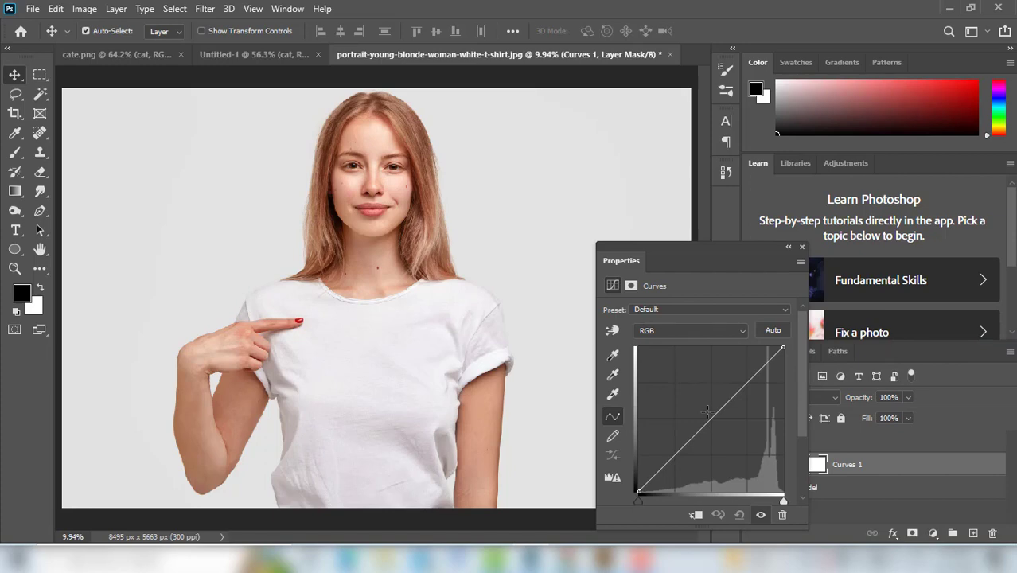
click(708, 413)
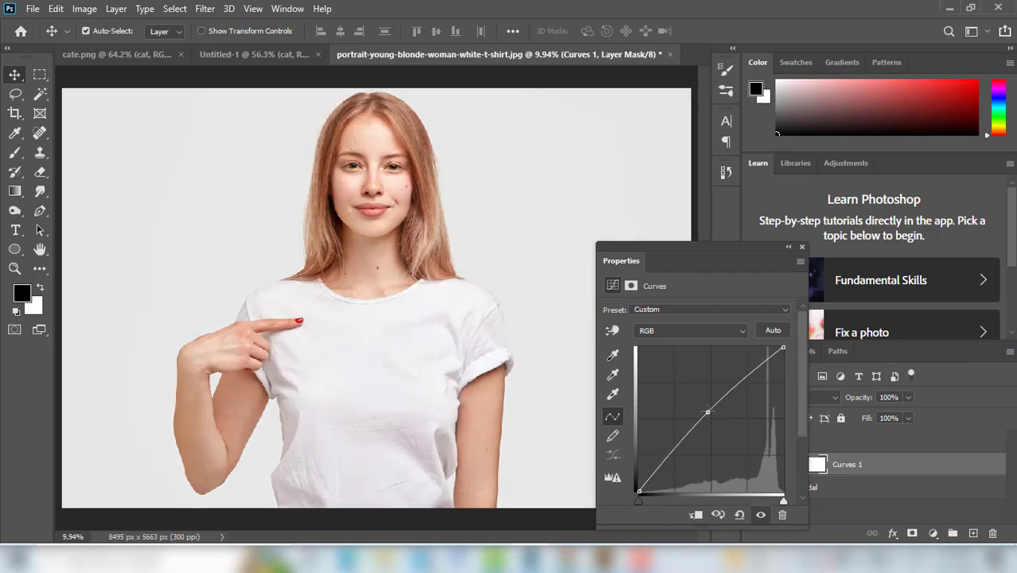
click(802, 248)
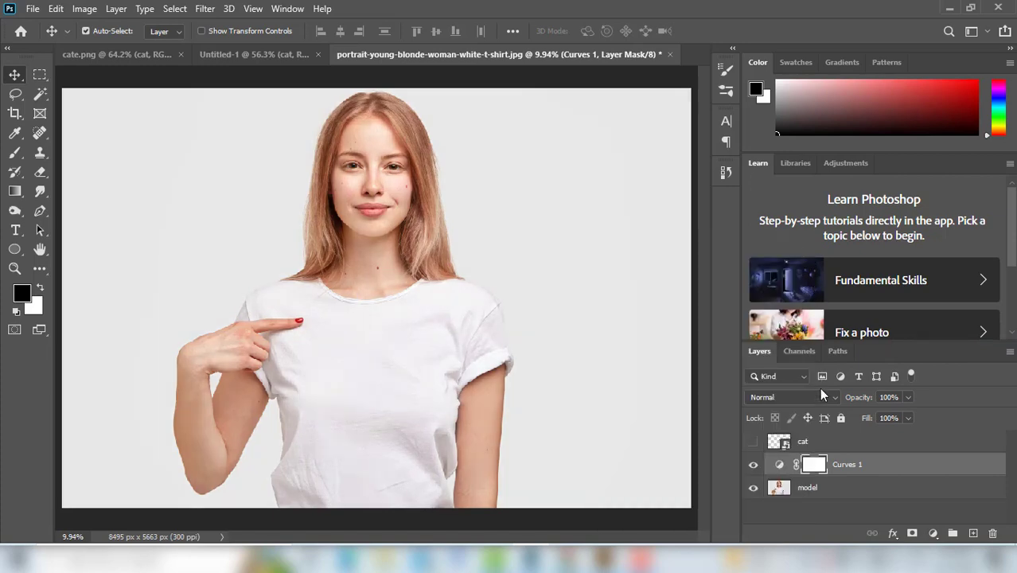
Show the cat design, enlarge it to about 60%, and position it on the chest of the white T-shirt
click(823, 443)
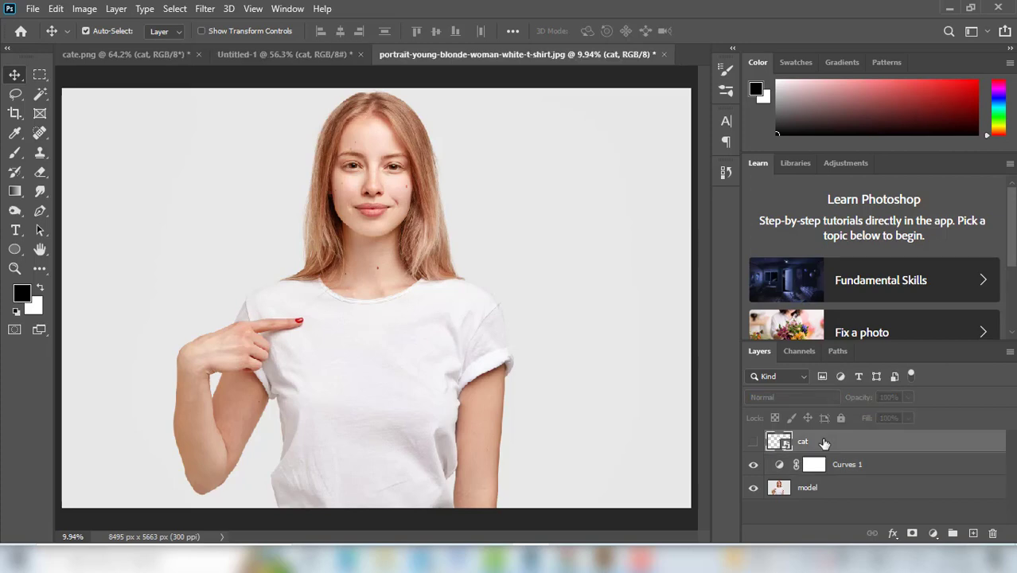
click(752, 444)
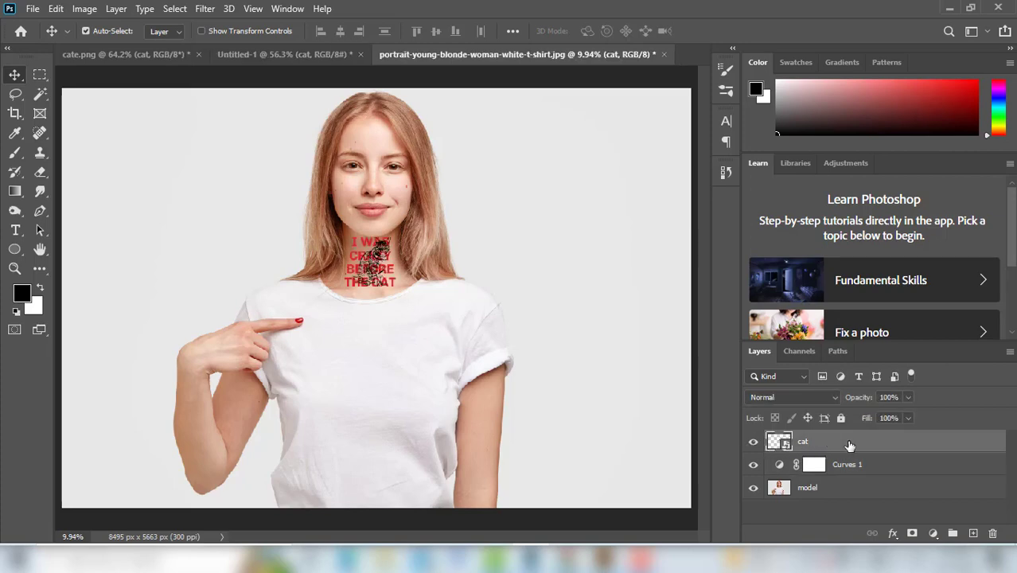
key(ctrl)
key(ctrl+t)
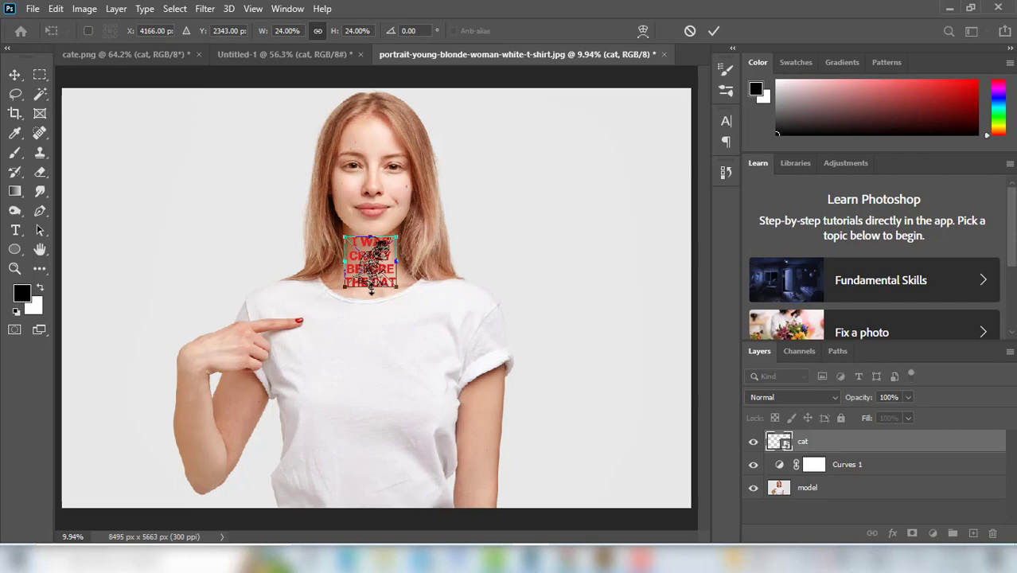
drag(371, 290, 373, 436)
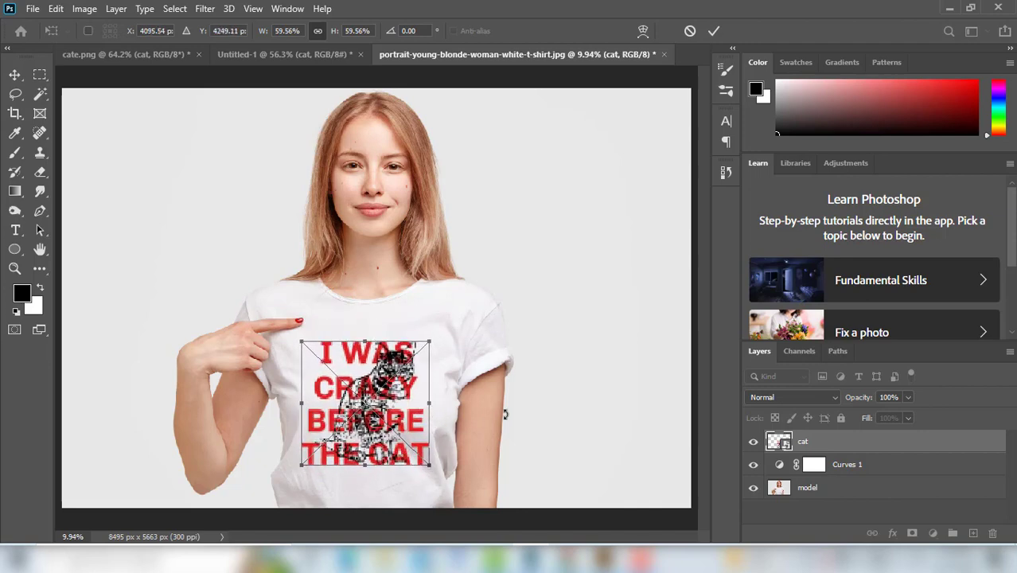
click(715, 31)
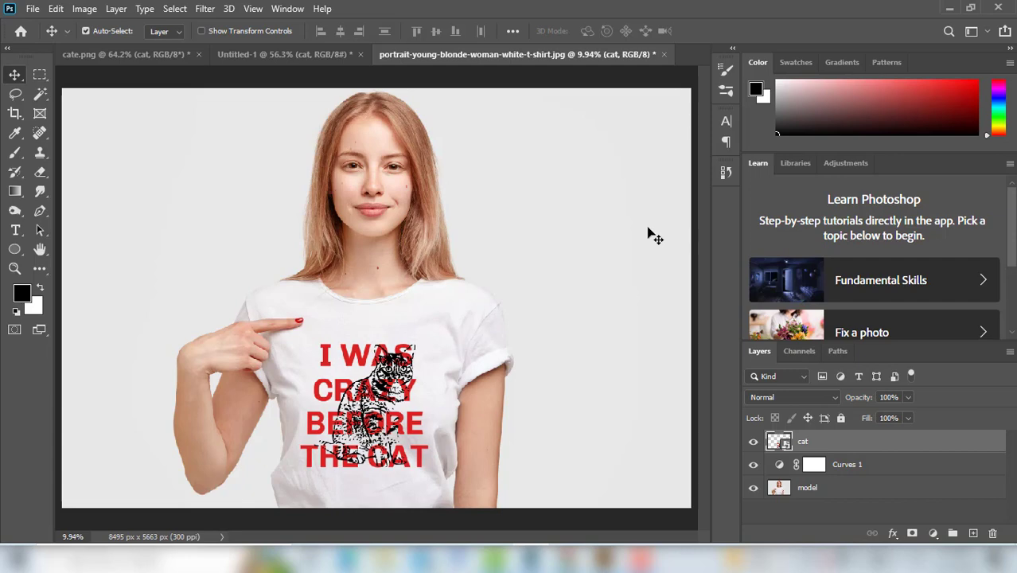
key(shift+Right)
Open the blending mode choices for the cat layer
click(798, 395)
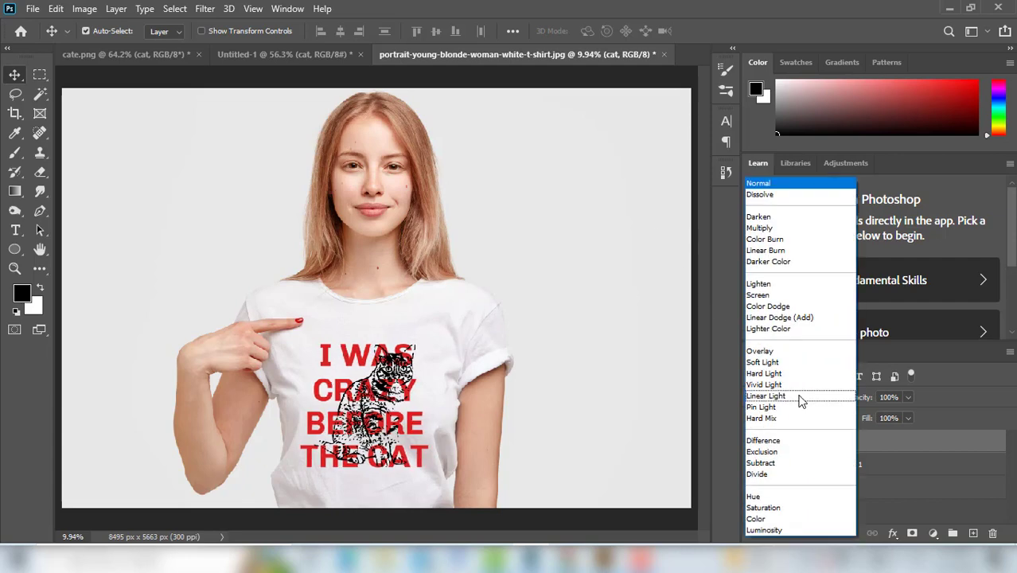